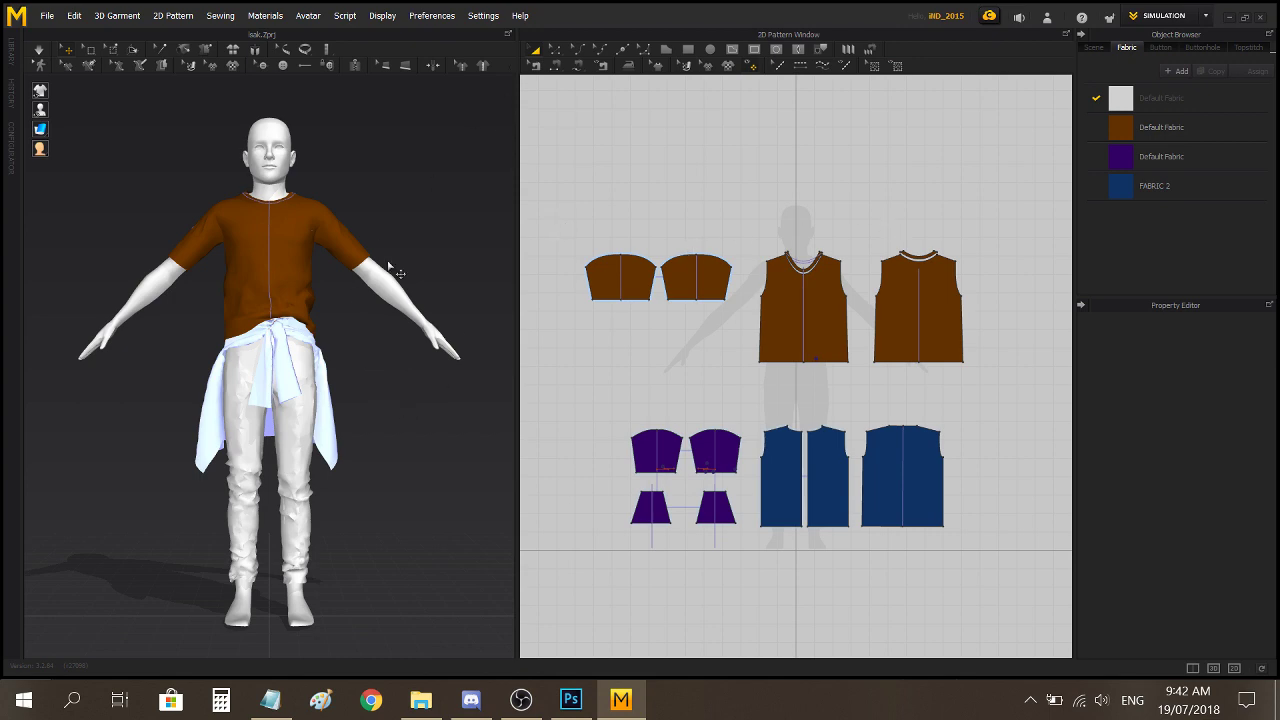
right_drag(368, 429, 399, 420)
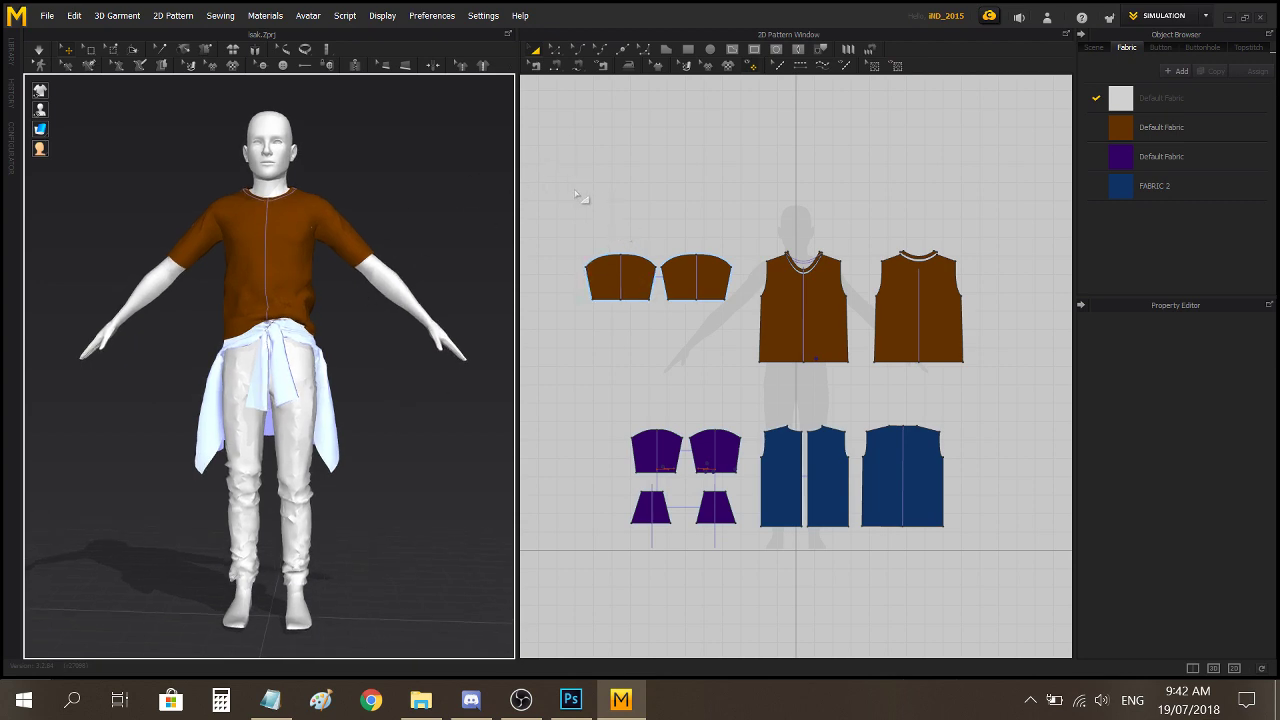
drag(577, 195, 1020, 589)
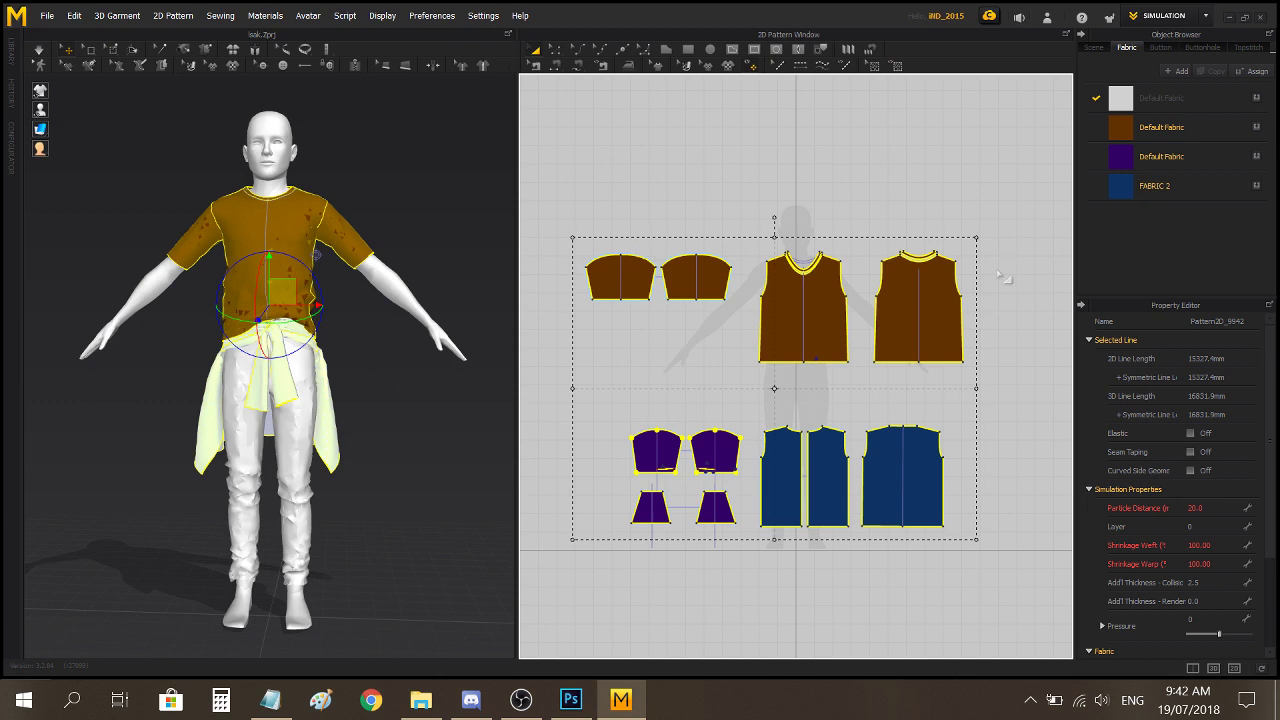
click(47, 16)
mouse_move(127, 199)
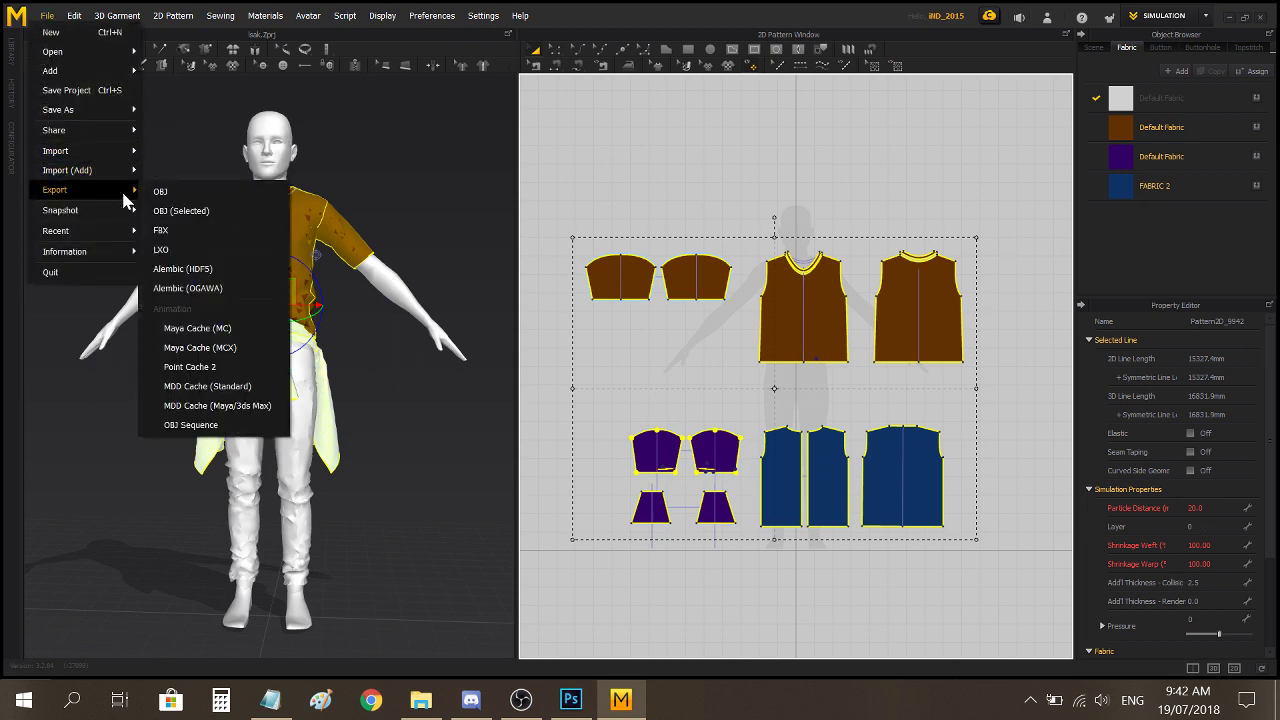
click(198, 201)
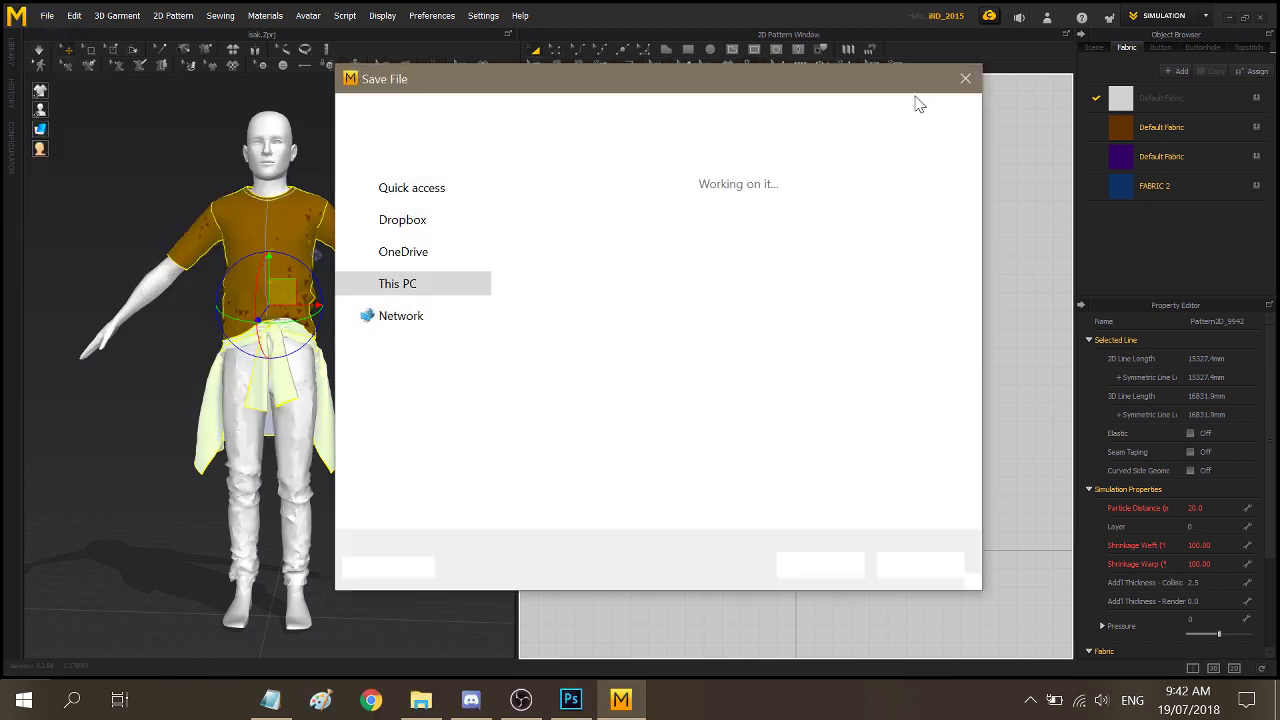
click(965, 78)
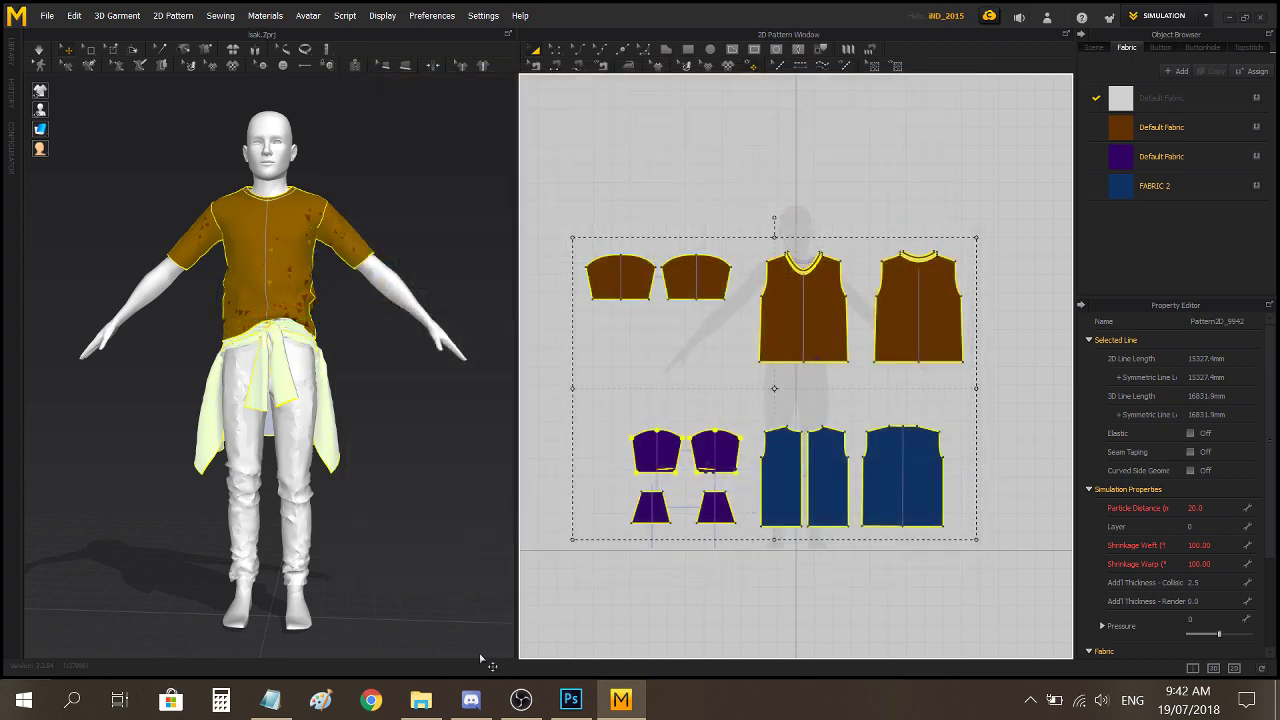
Open the uvmp Blender file from the PROJECT 47 Willow folder and close Marvelous Designer.
click(421, 700)
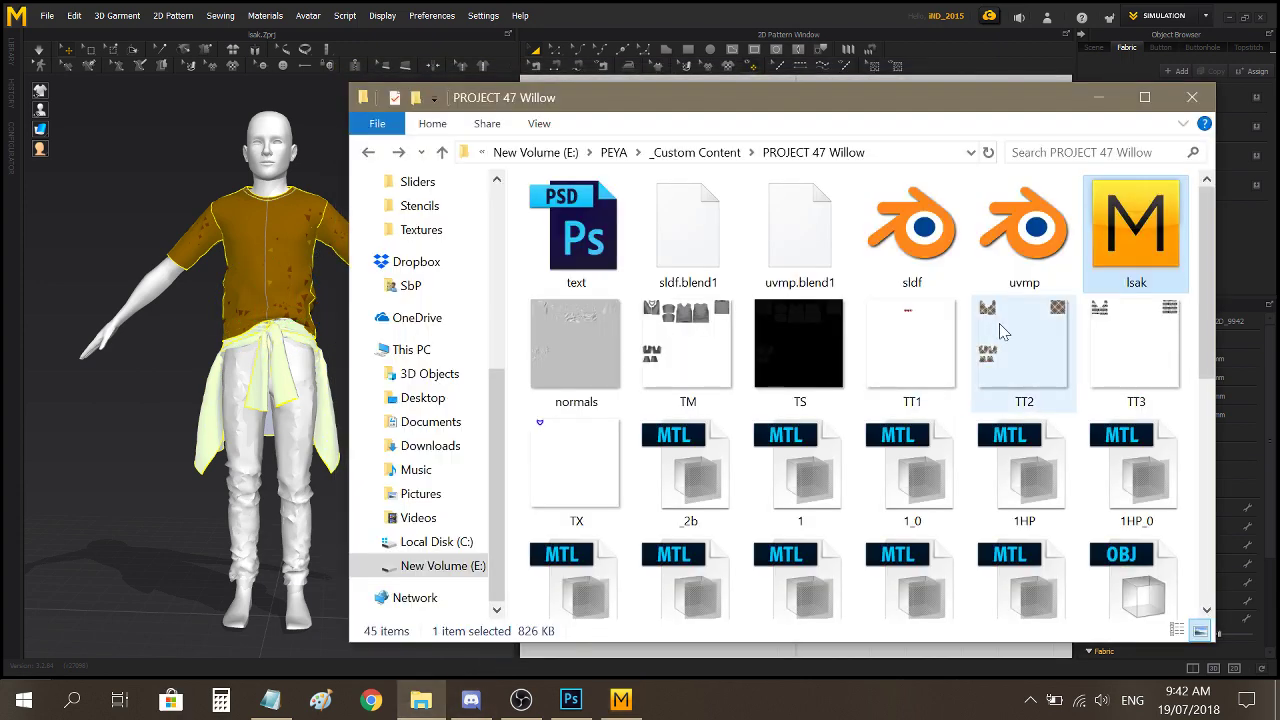
click(1041, 266)
double_click(1041, 266)
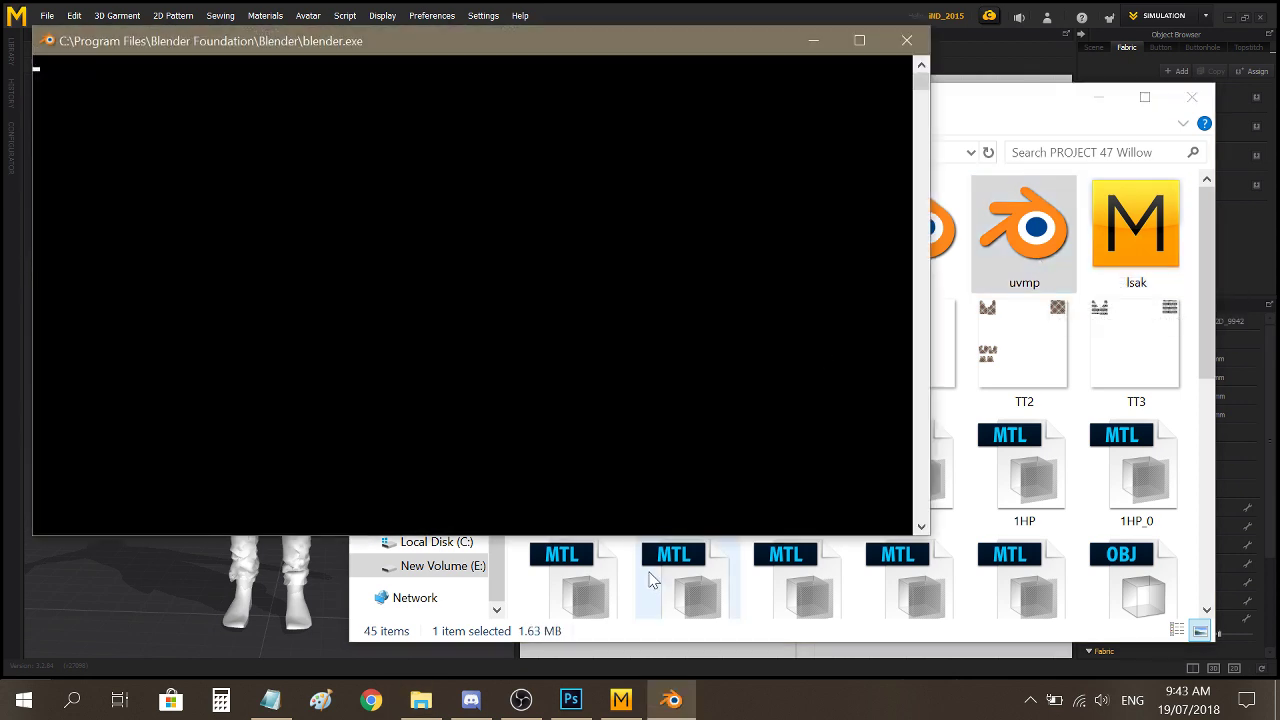
click(635, 705)
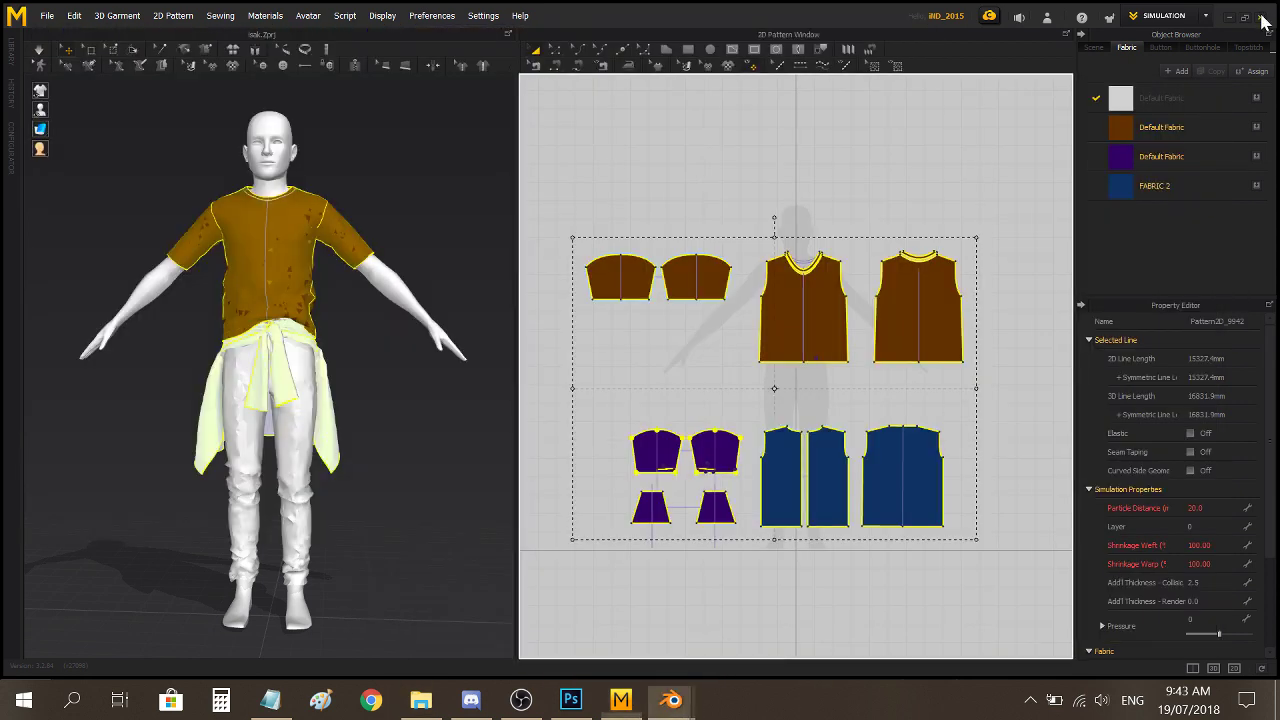
click(640, 364)
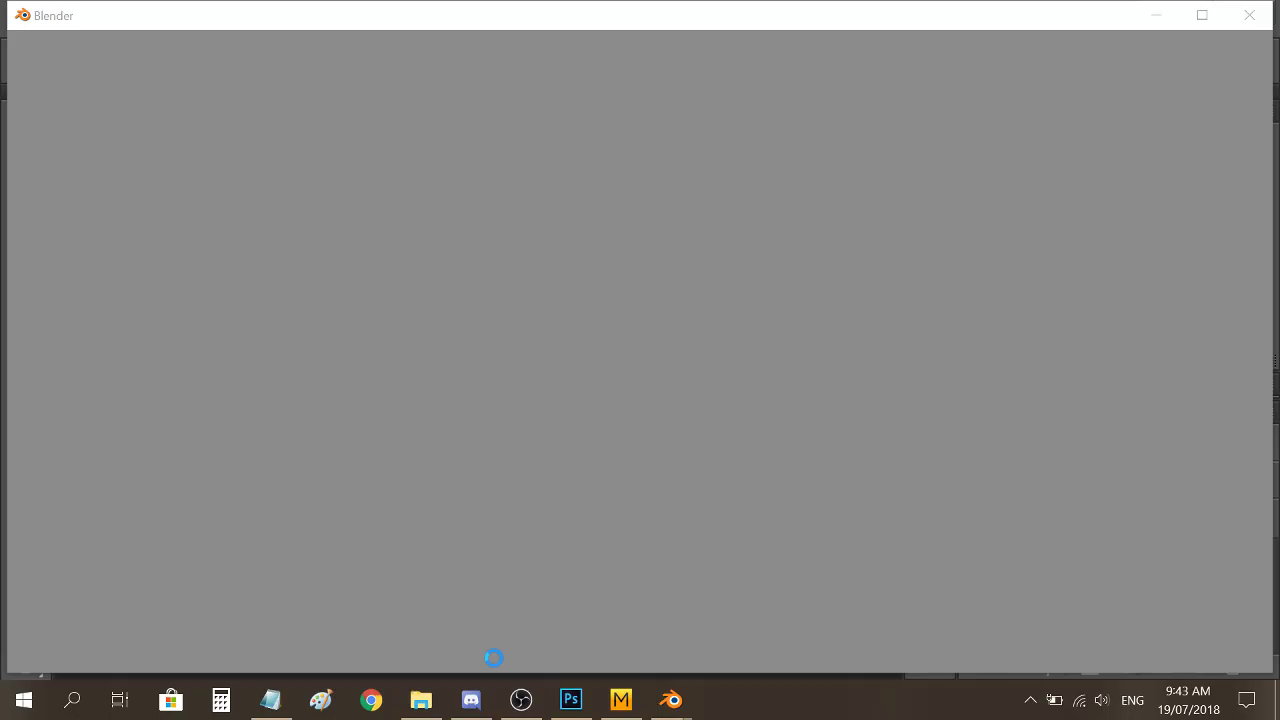
click(421, 702)
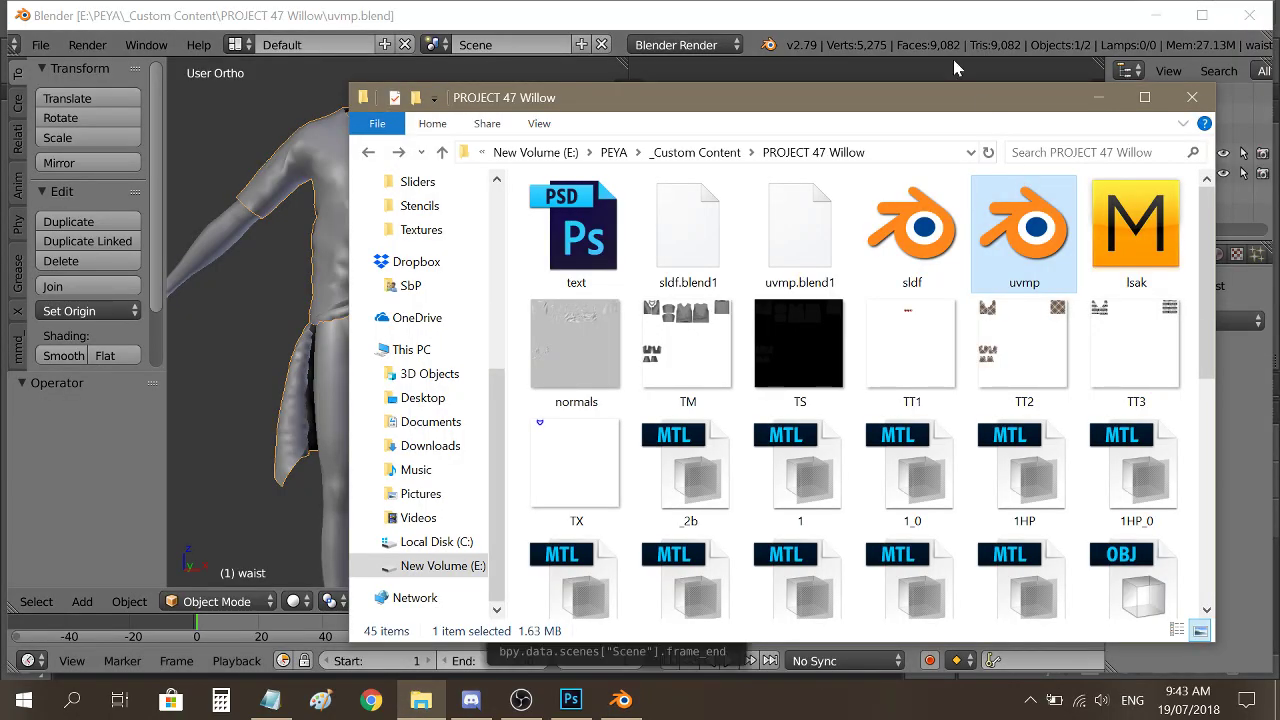
click(954, 61)
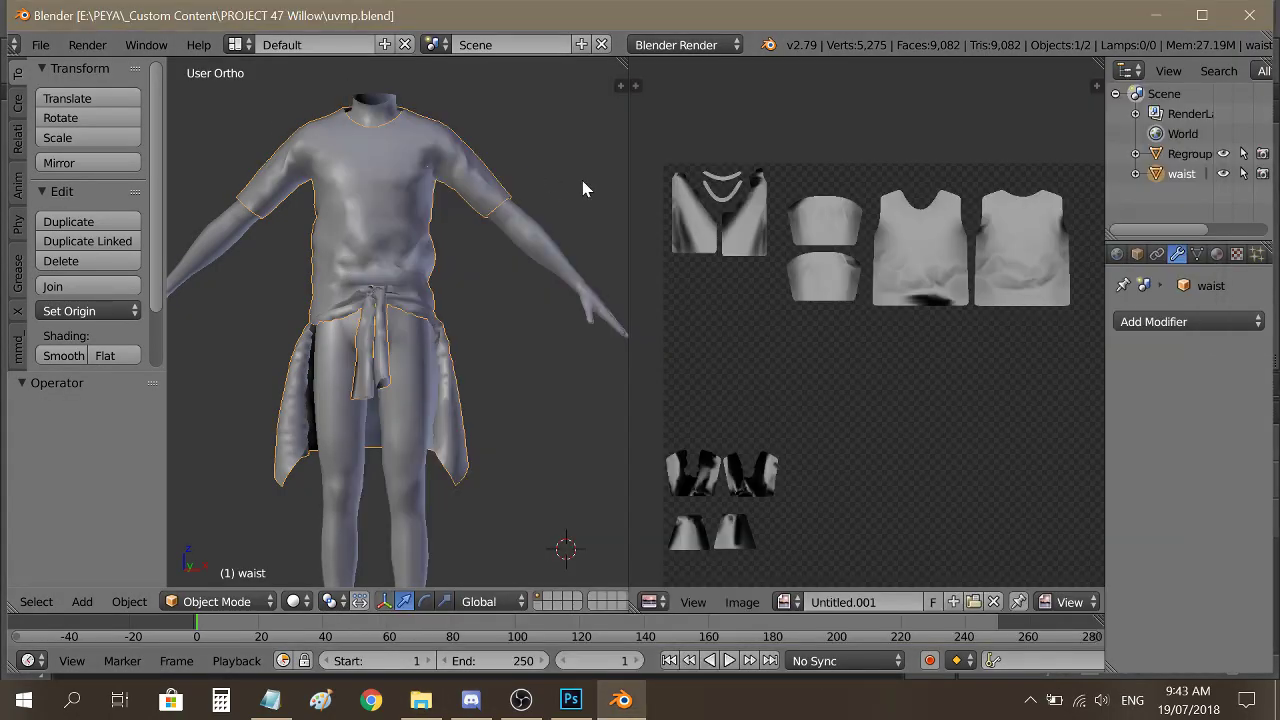
Import the high-poly garment 1HP.obj from the PROJECT 47 Willow folder into the scene.
middle_drag(519, 391, 622, 358)
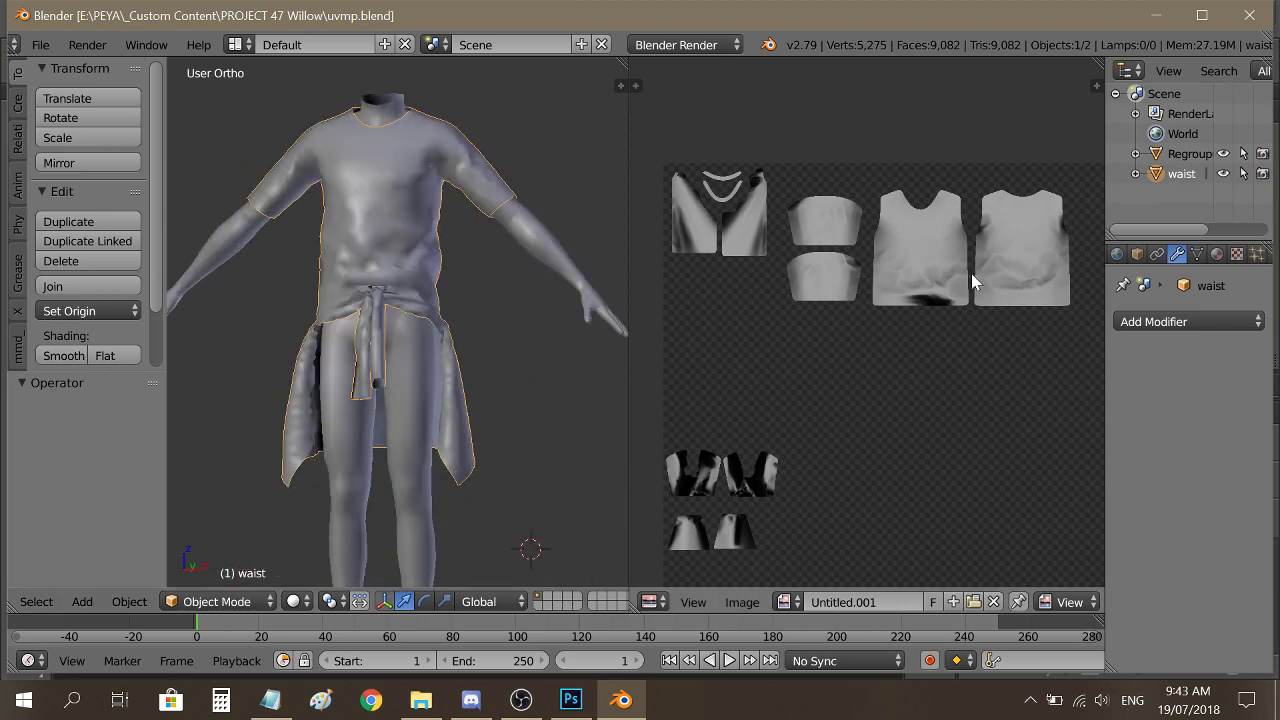
middle_drag(924, 402, 910, 367)
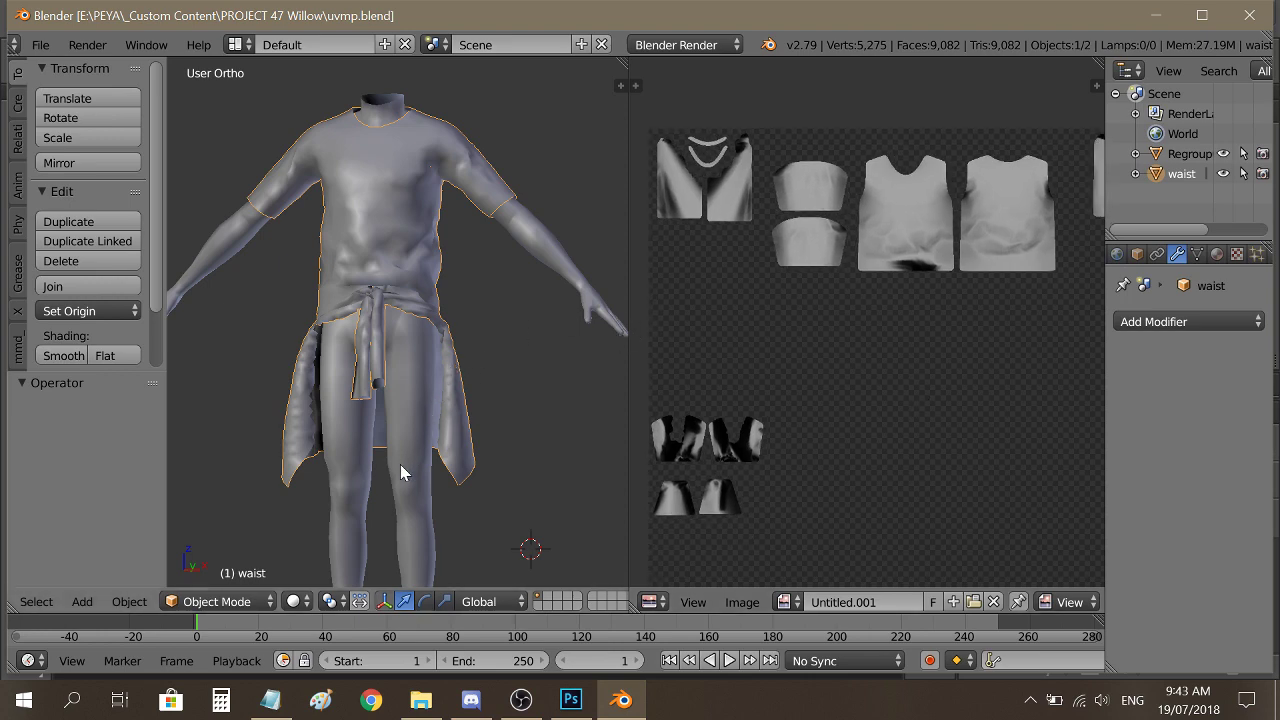
middle_drag(414, 468, 418, 474)
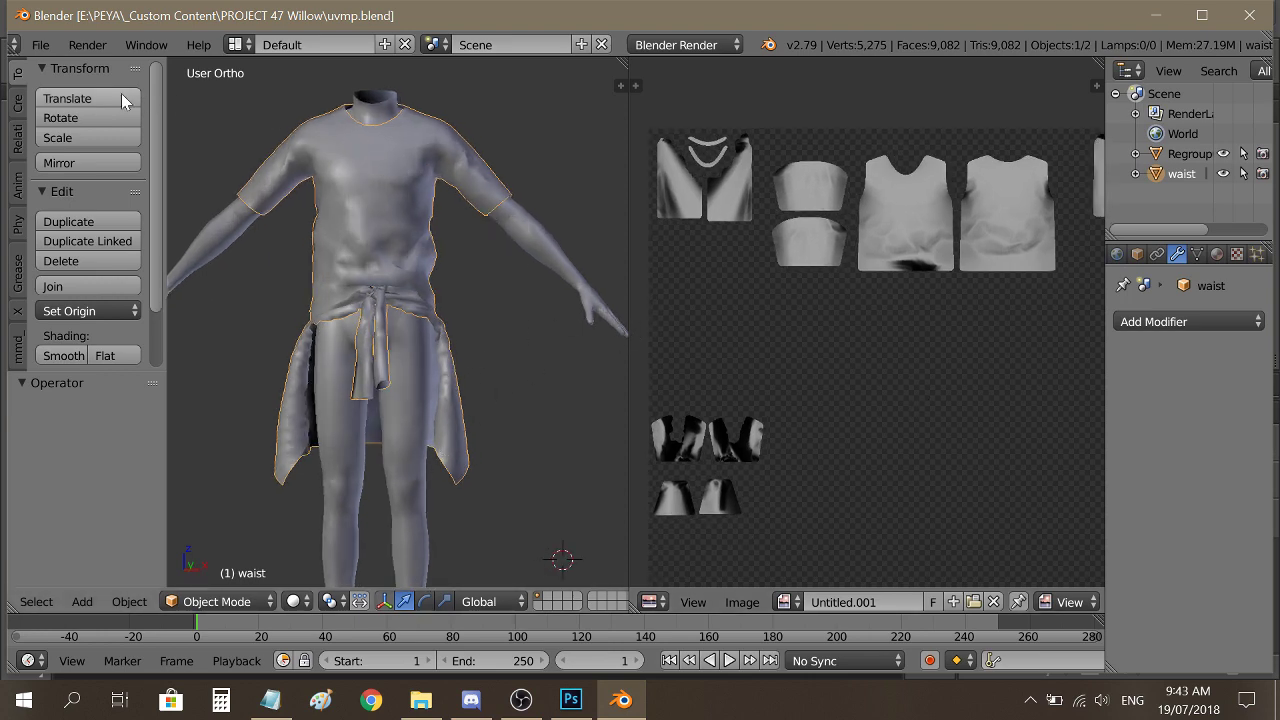
click(40, 45)
mouse_move(109, 424)
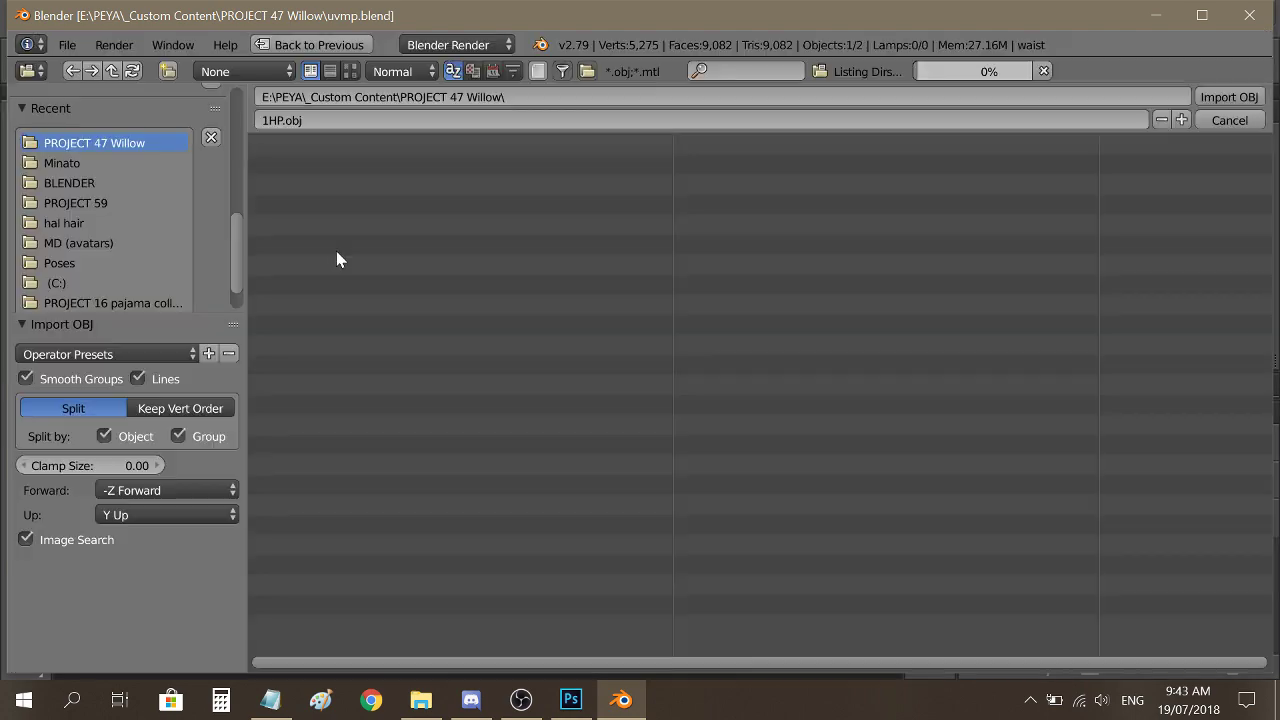
click(332, 258)
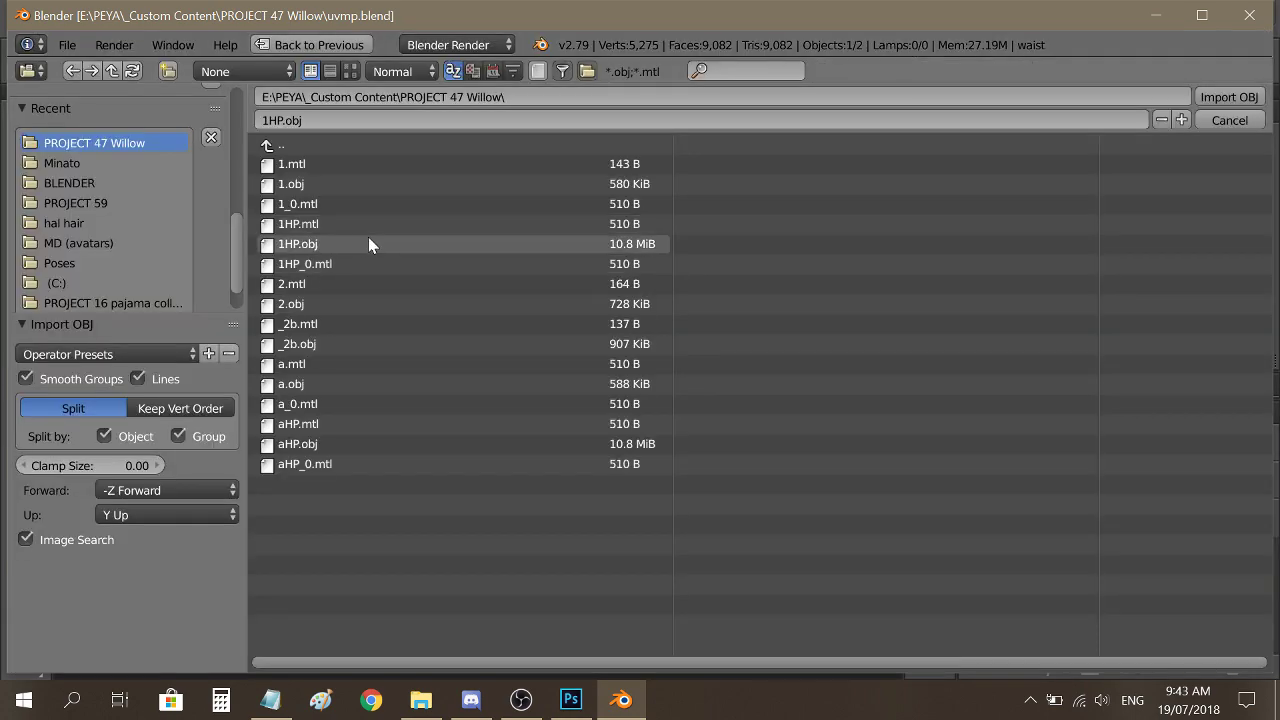
click(378, 244)
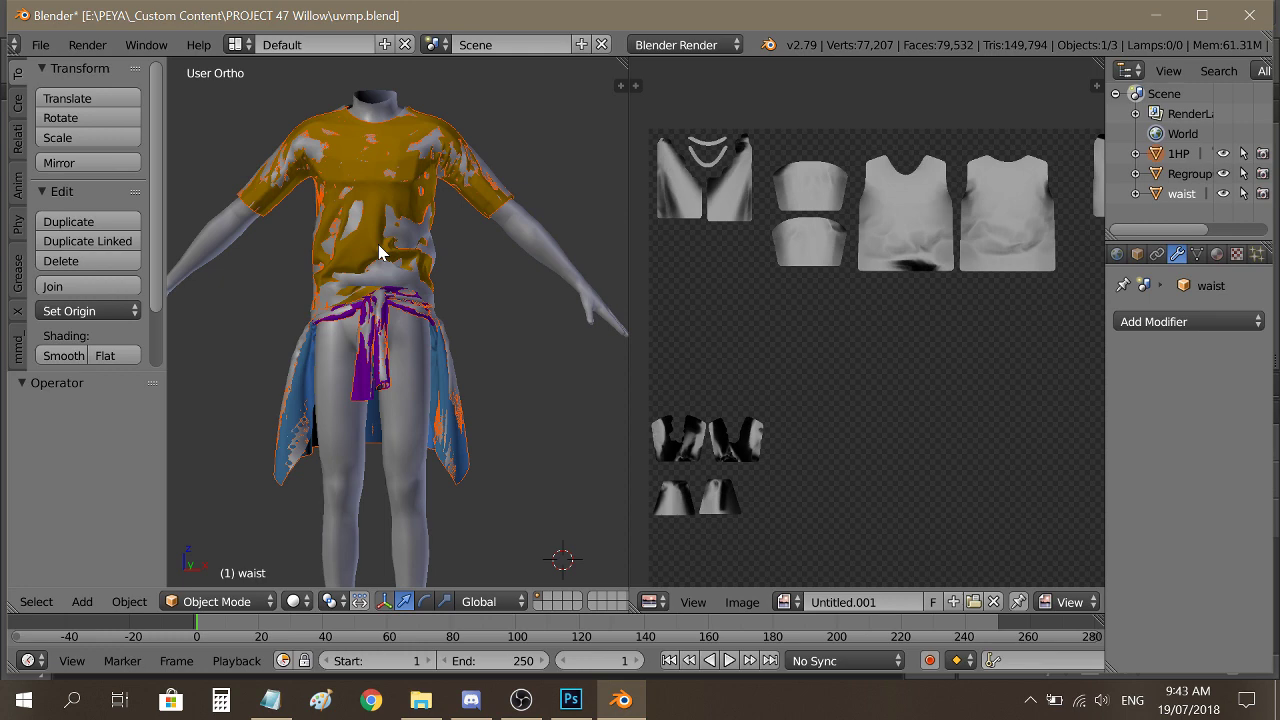
Remove all three material slots from the 1HP object.
click(1179, 156)
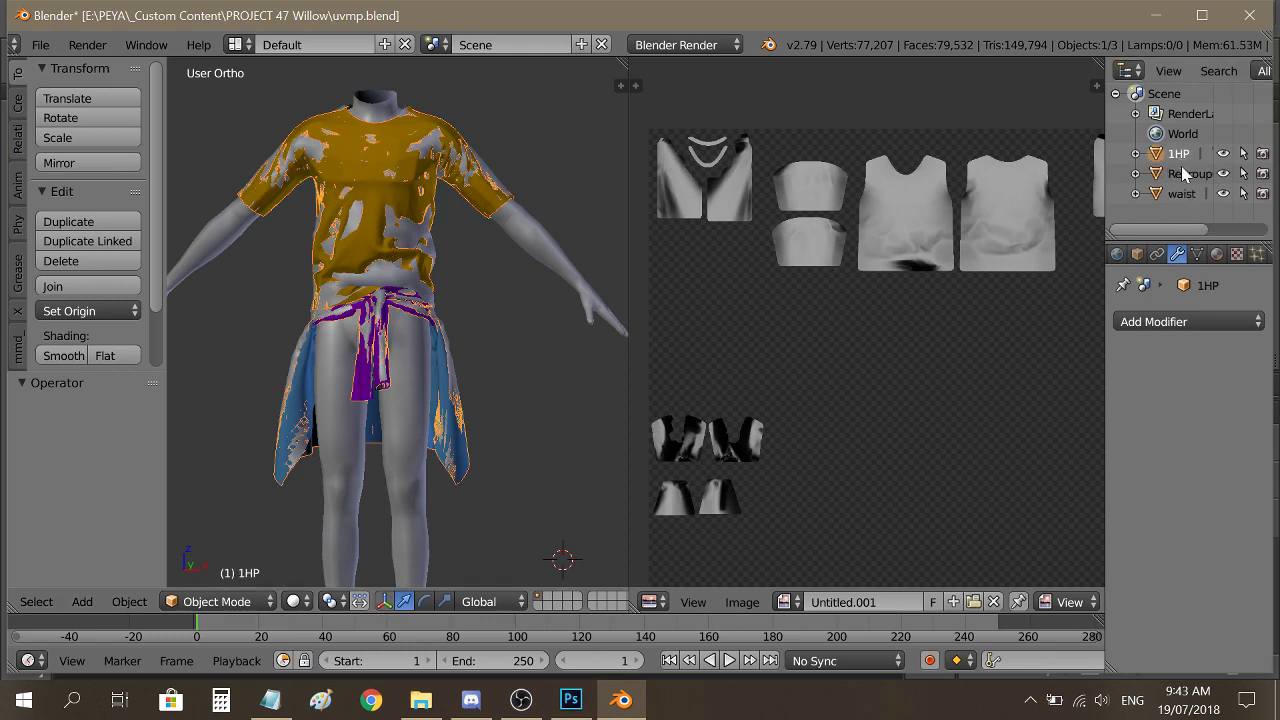
click(1216, 255)
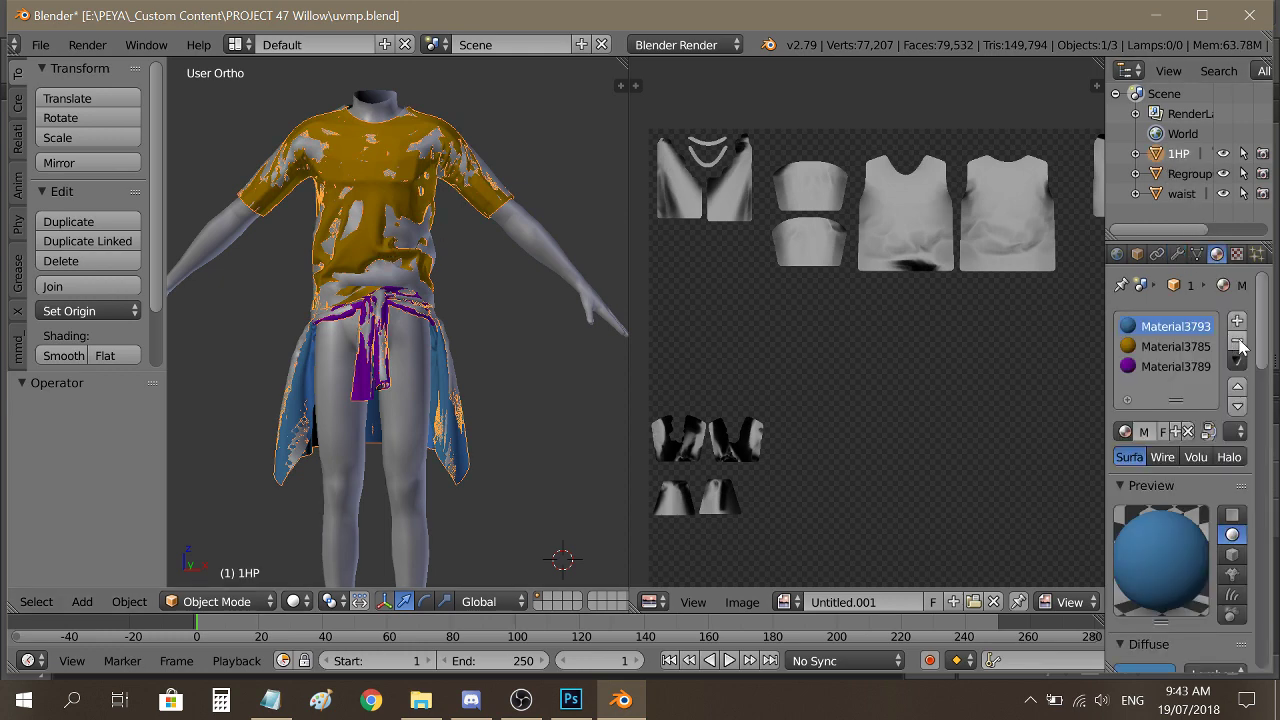
click(1254, 340)
click(1254, 340)
click(1254, 340)
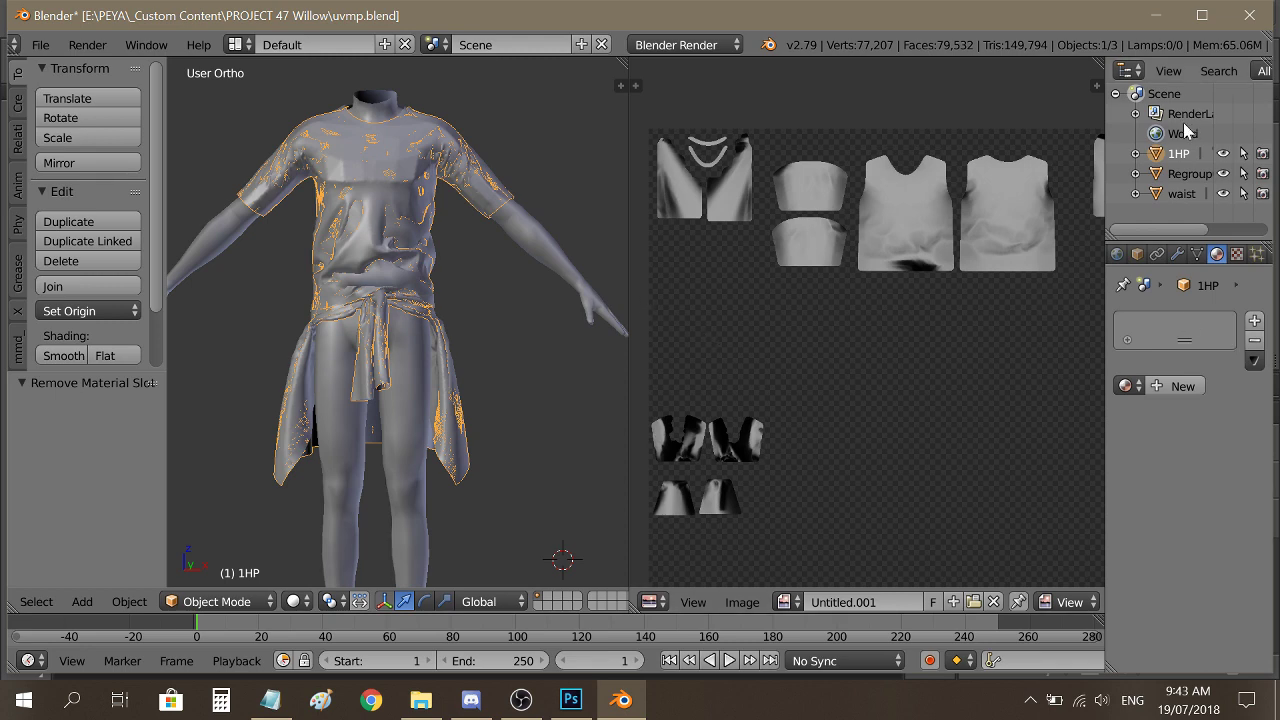
Add the waist object to the selection as the active object and set baking to Normals with Selected to Active enabled.
ctrl+click(1188, 194)
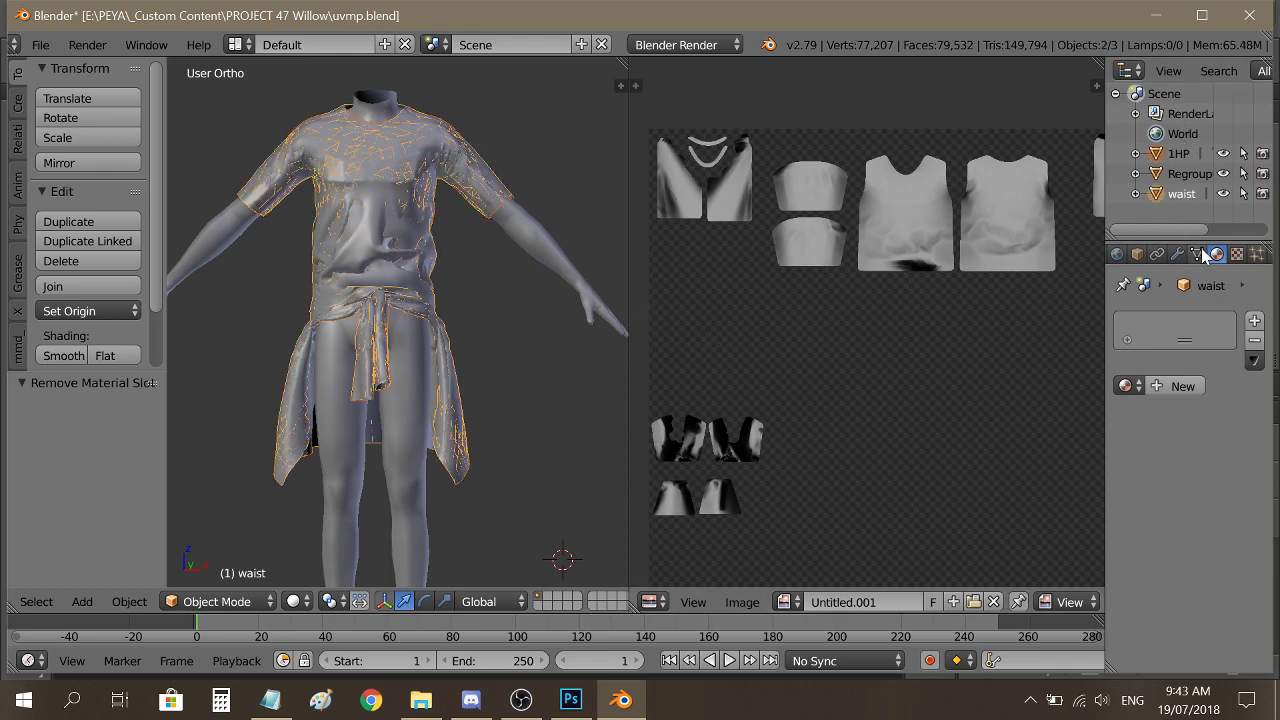
scroll(1205, 255, up, 3)
click(1163, 254)
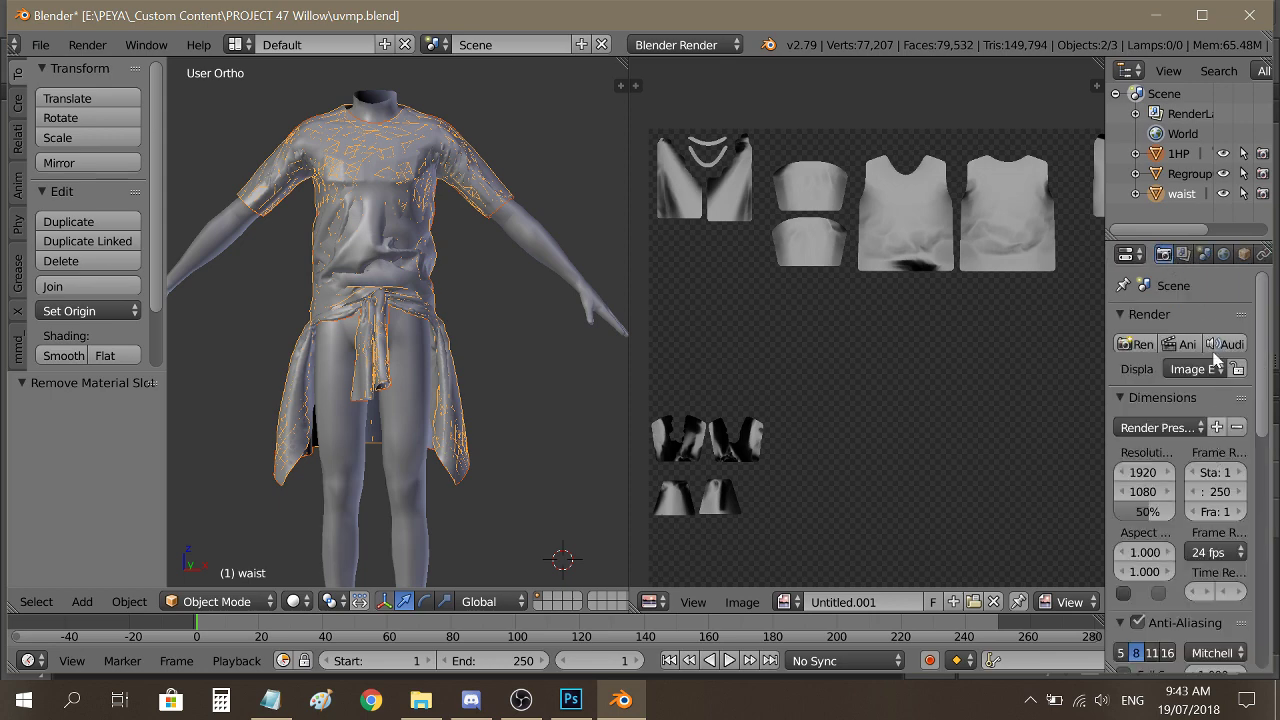
scroll(1225, 410, down, 15)
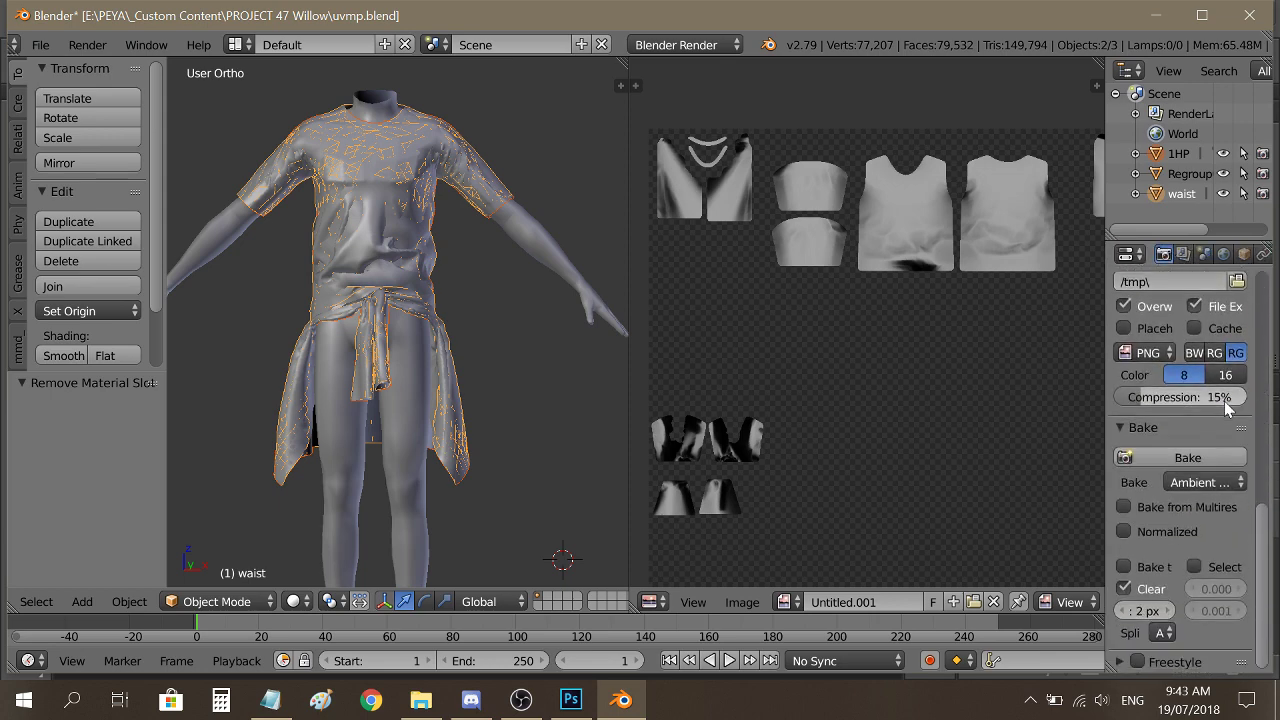
click(1197, 483)
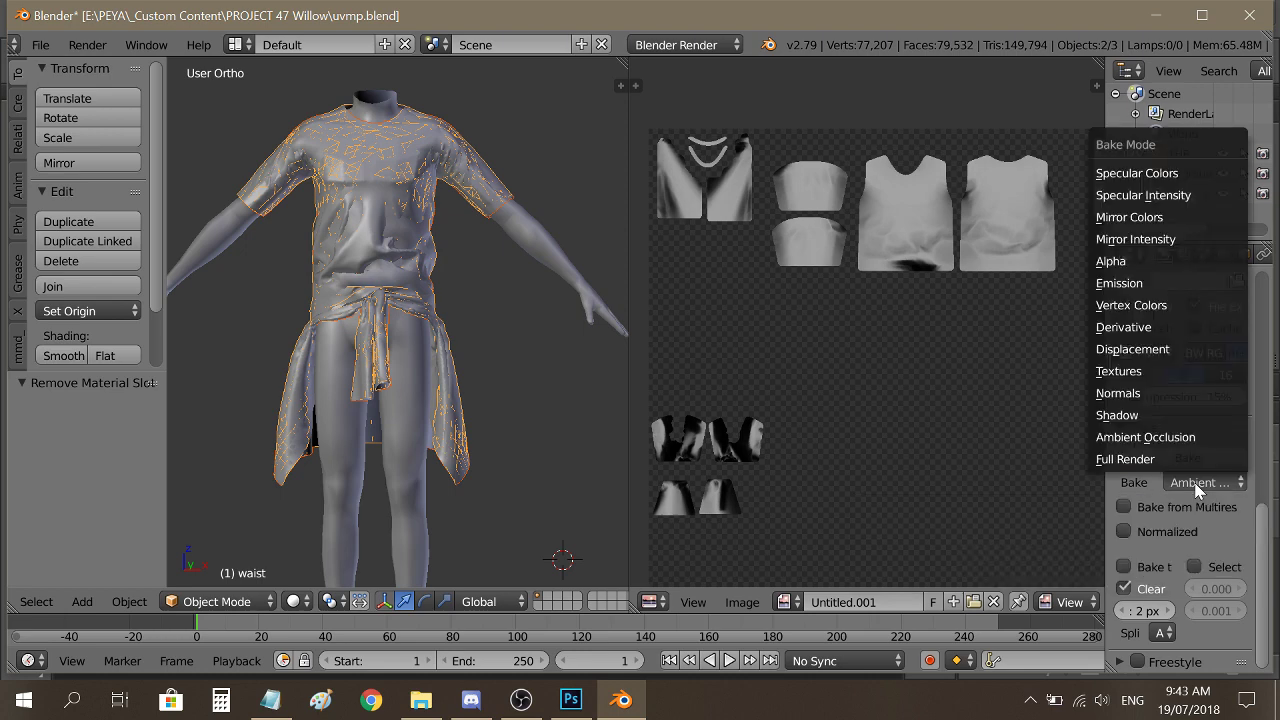
click(1225, 393)
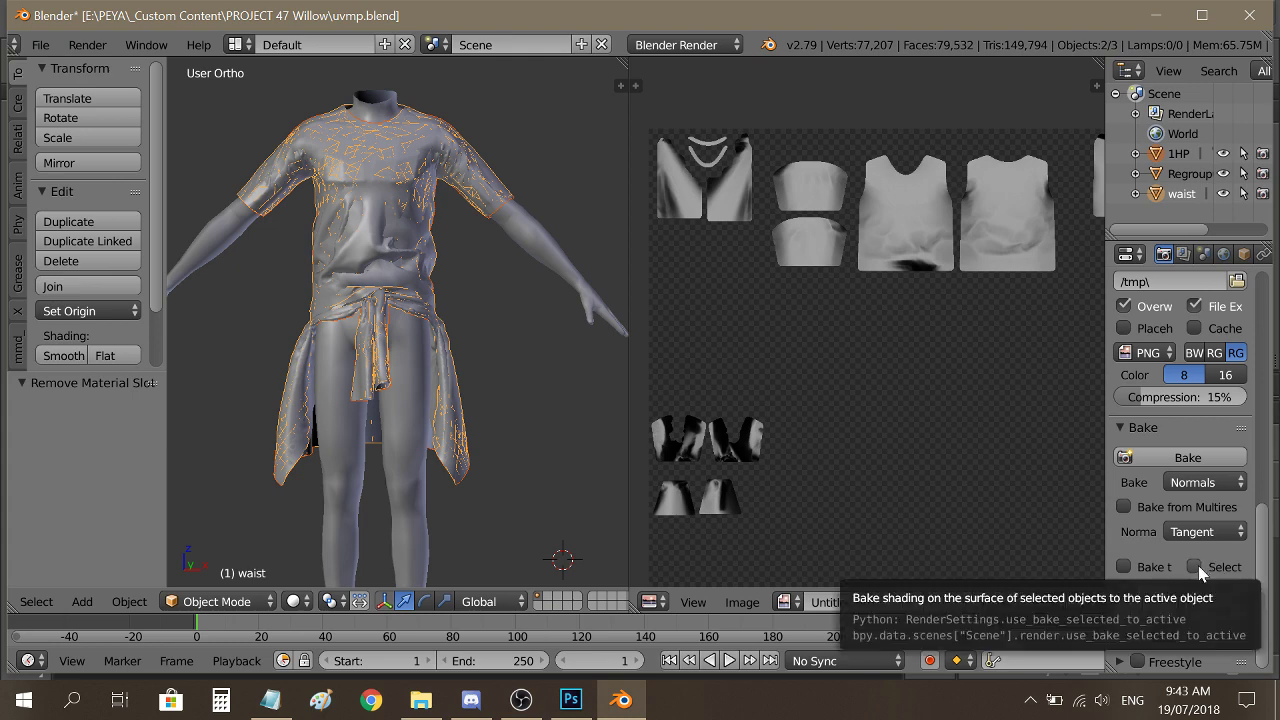
click(1197, 567)
Create a new blank image of 2048 by 2048 px as the bake target.
click(742, 601)
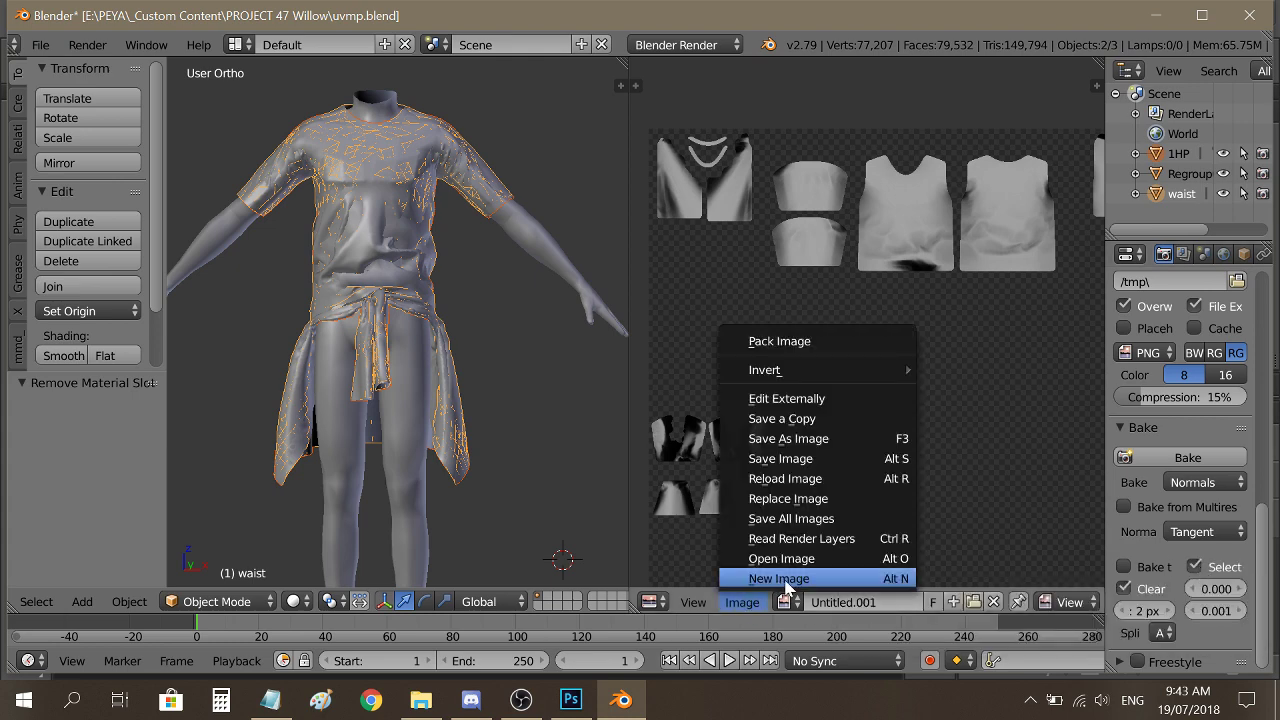
click(790, 590)
click(860, 524)
text(2)
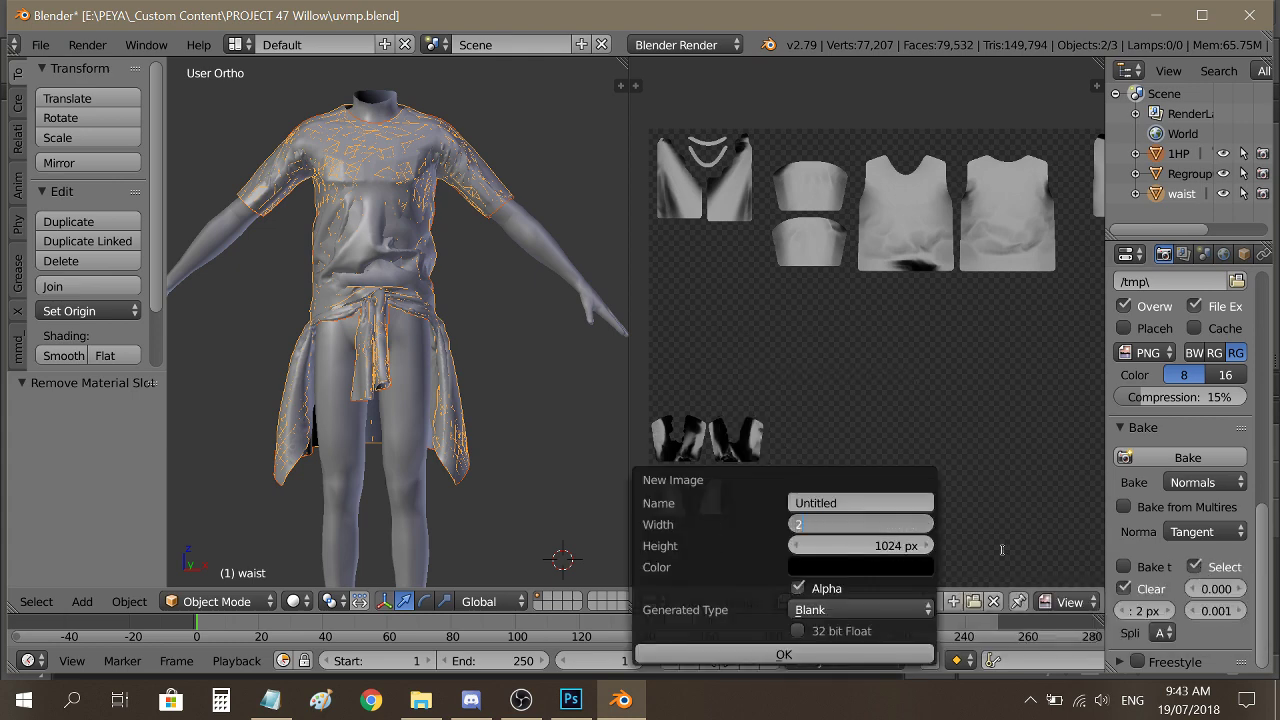
text(048)
key(Tab)
text(2048)
key(Return)
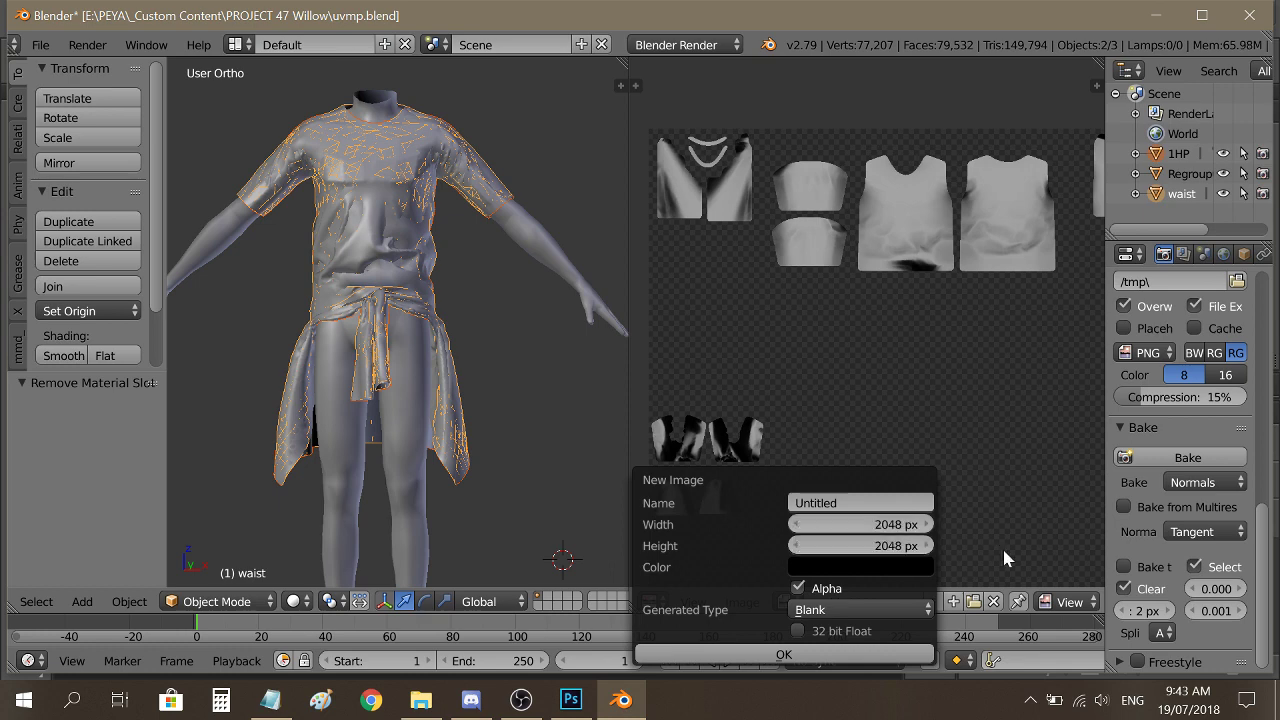
click(784, 654)
Bake the normals from 1HP onto waist and save the baked image over normals.png in the PROJECT 47 Willow folder.
scroll(974, 280, down, 3)
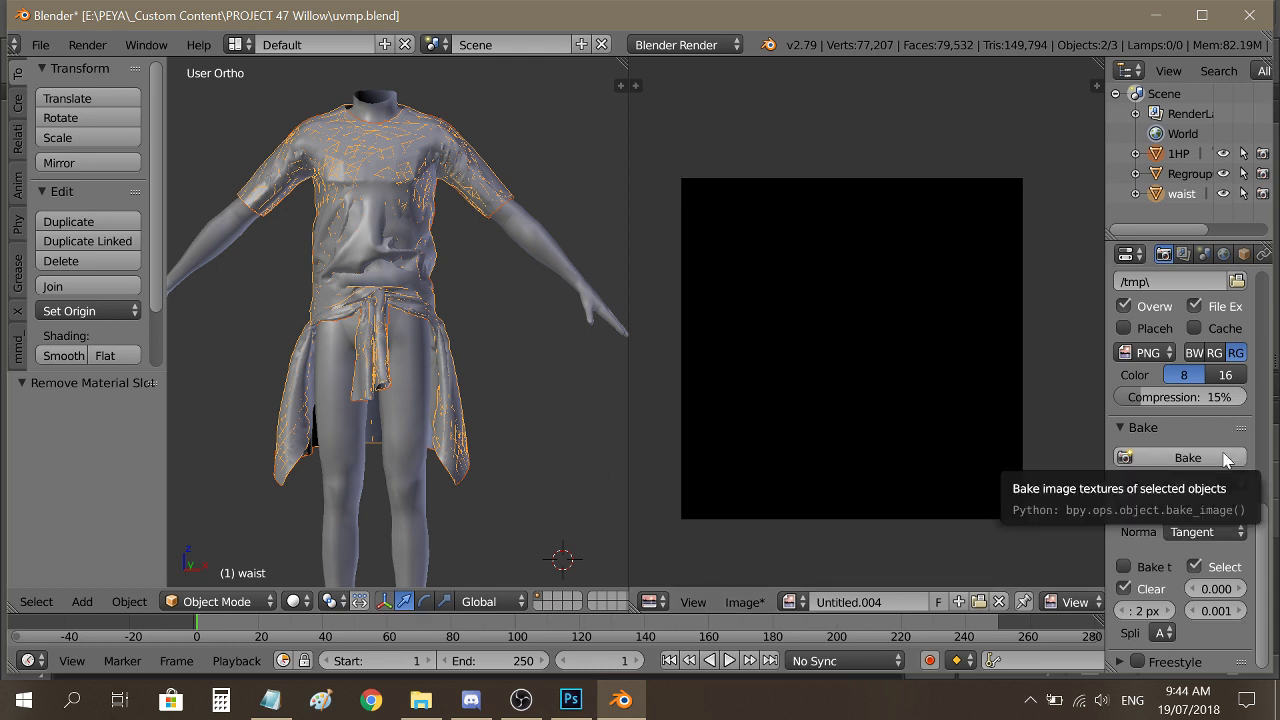
click(1188, 457)
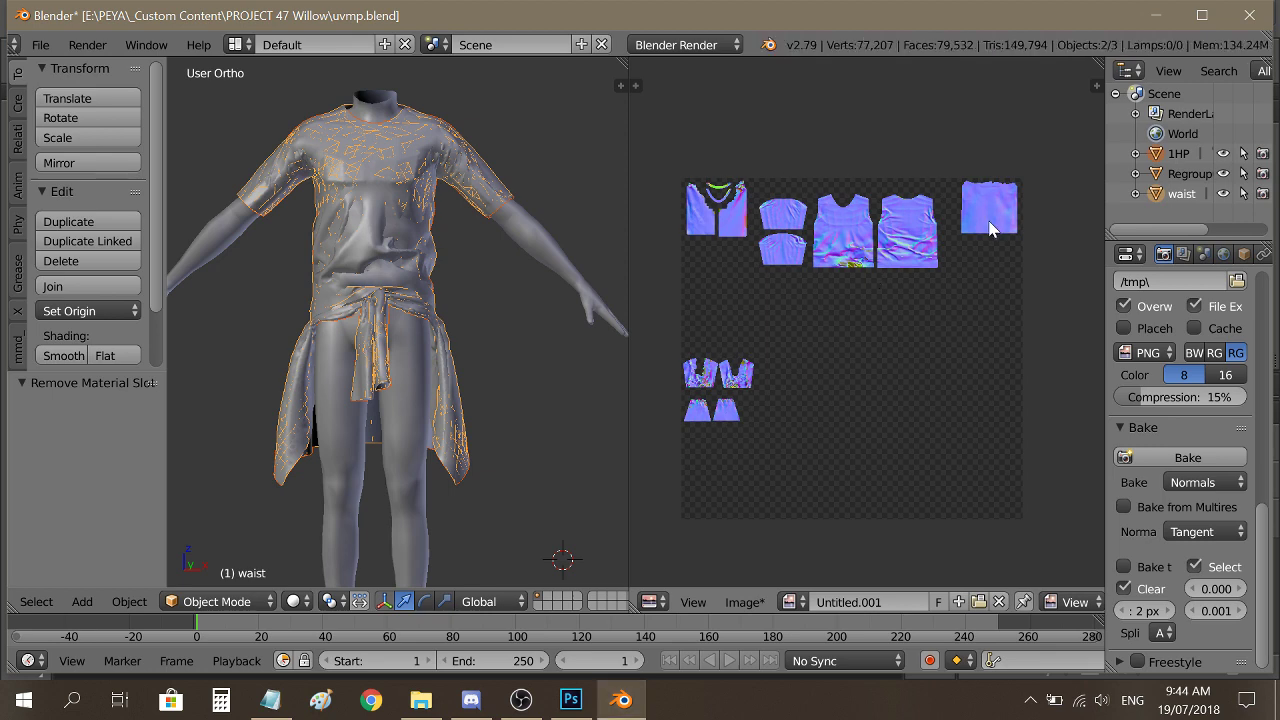
key(F3)
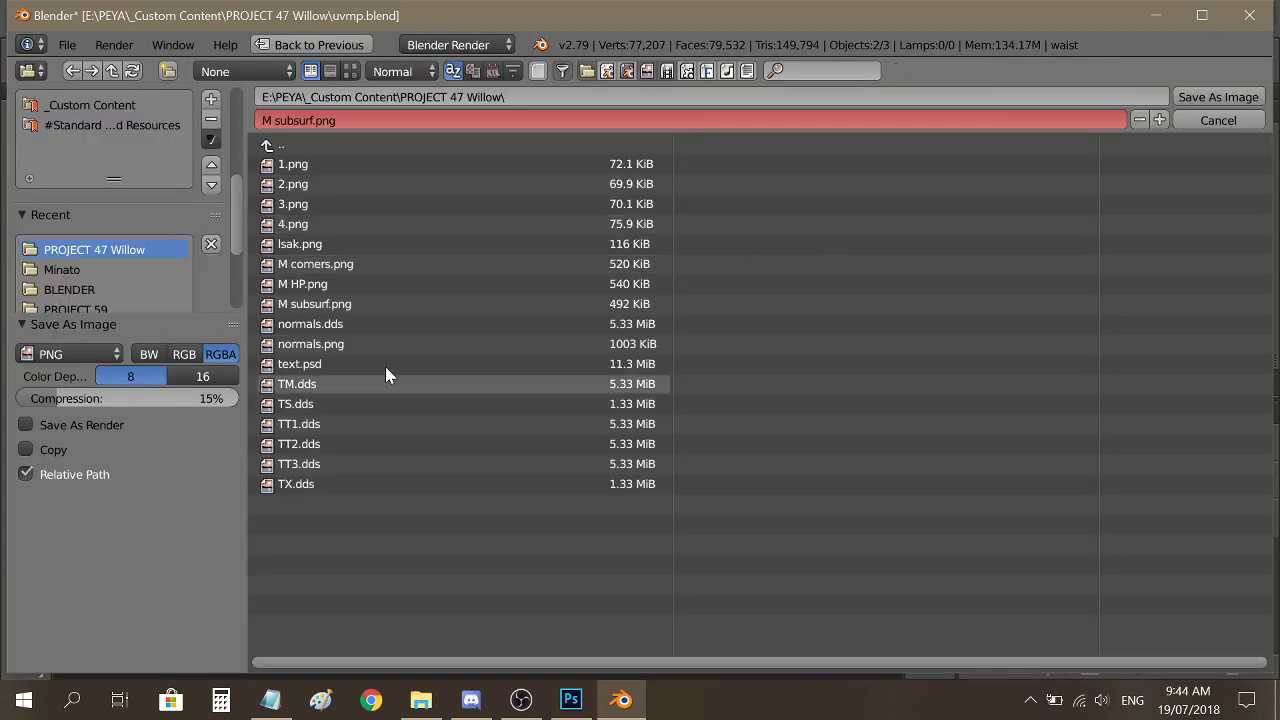
double_click(360, 345)
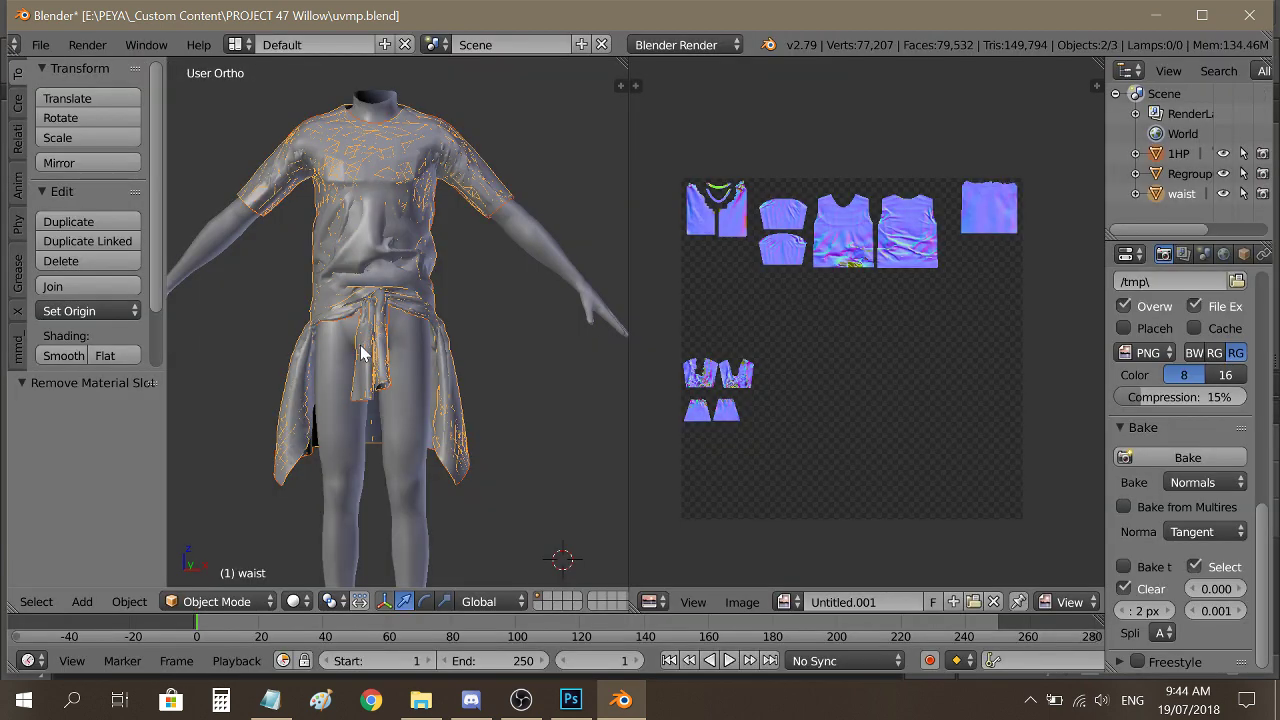
Switch to Photoshop, open the baked normals.png from the PROJECT 47 Willow folder, and add an empty layer beneath Layer 0.
click(570, 700)
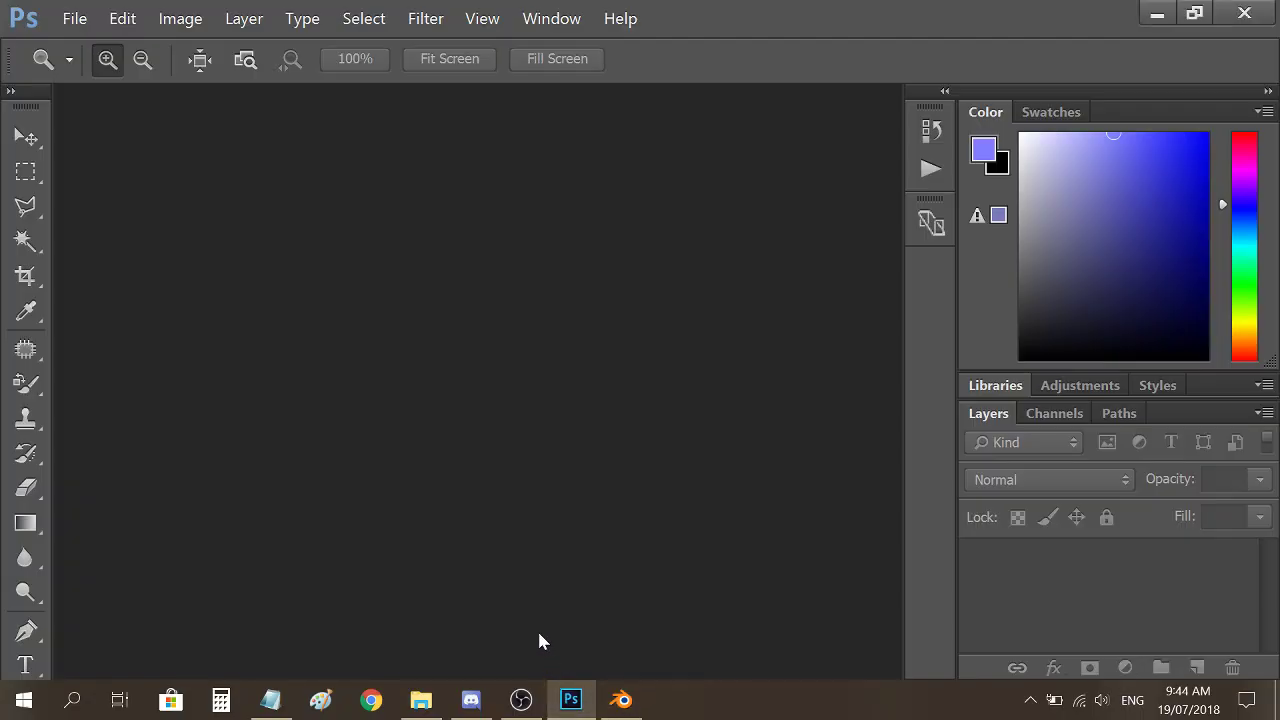
click(420, 700)
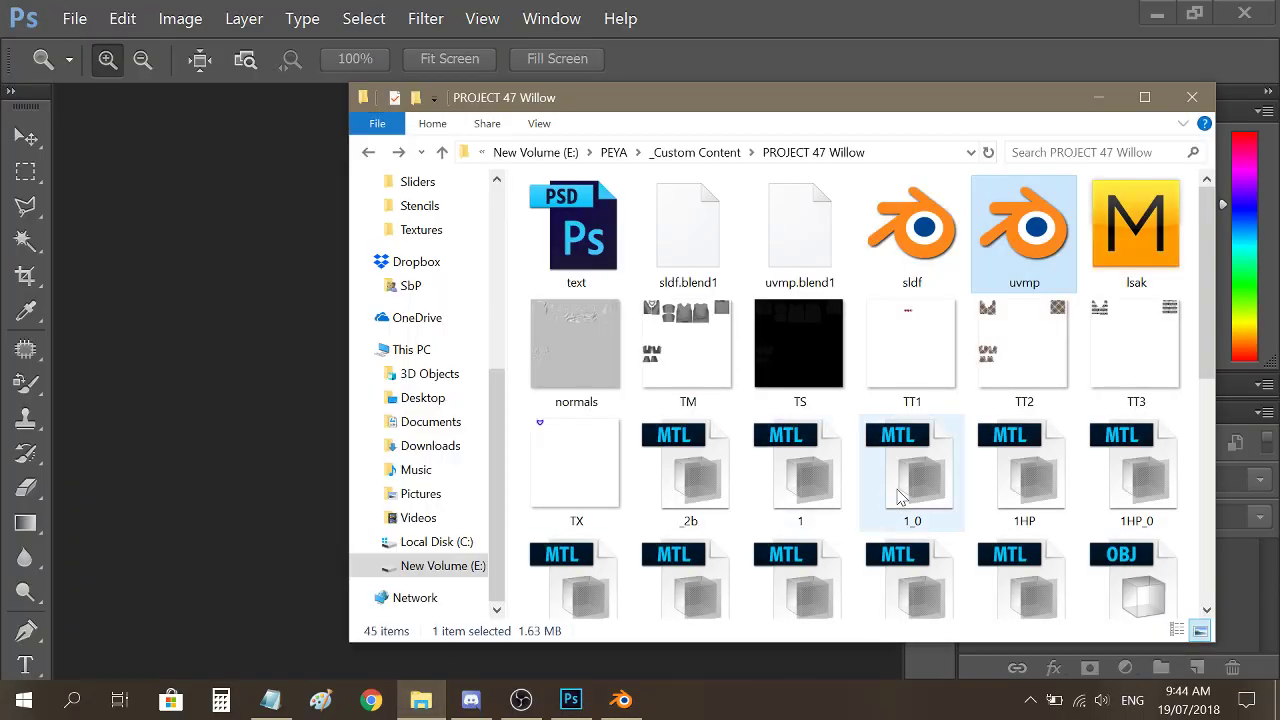
click(1032, 702)
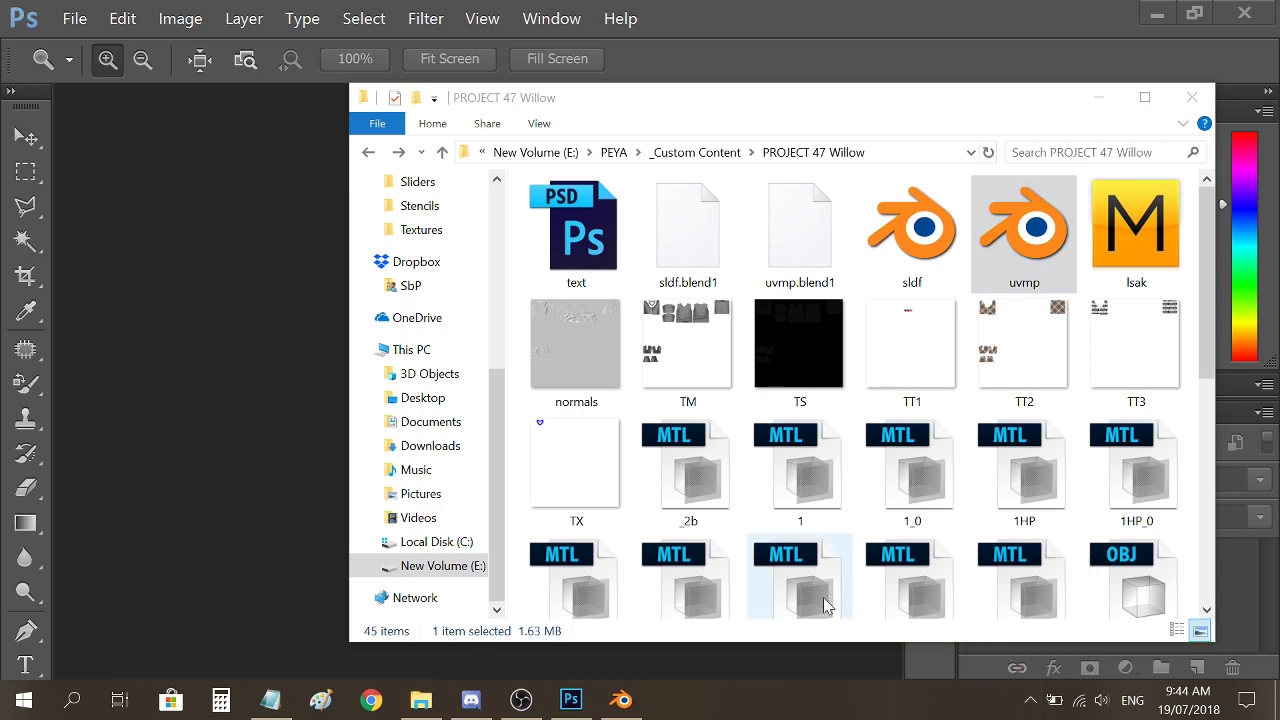
scroll(650, 390, down, 5)
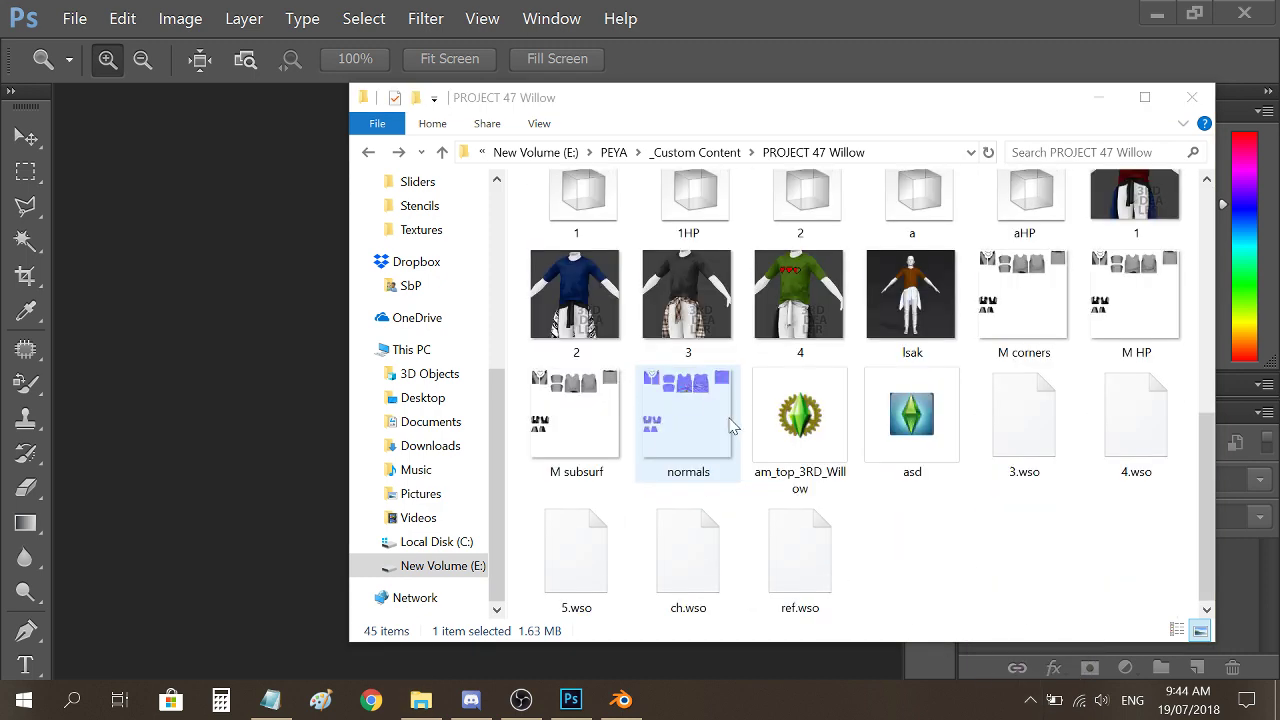
click(700, 428)
drag(505, 287, 606, 217)
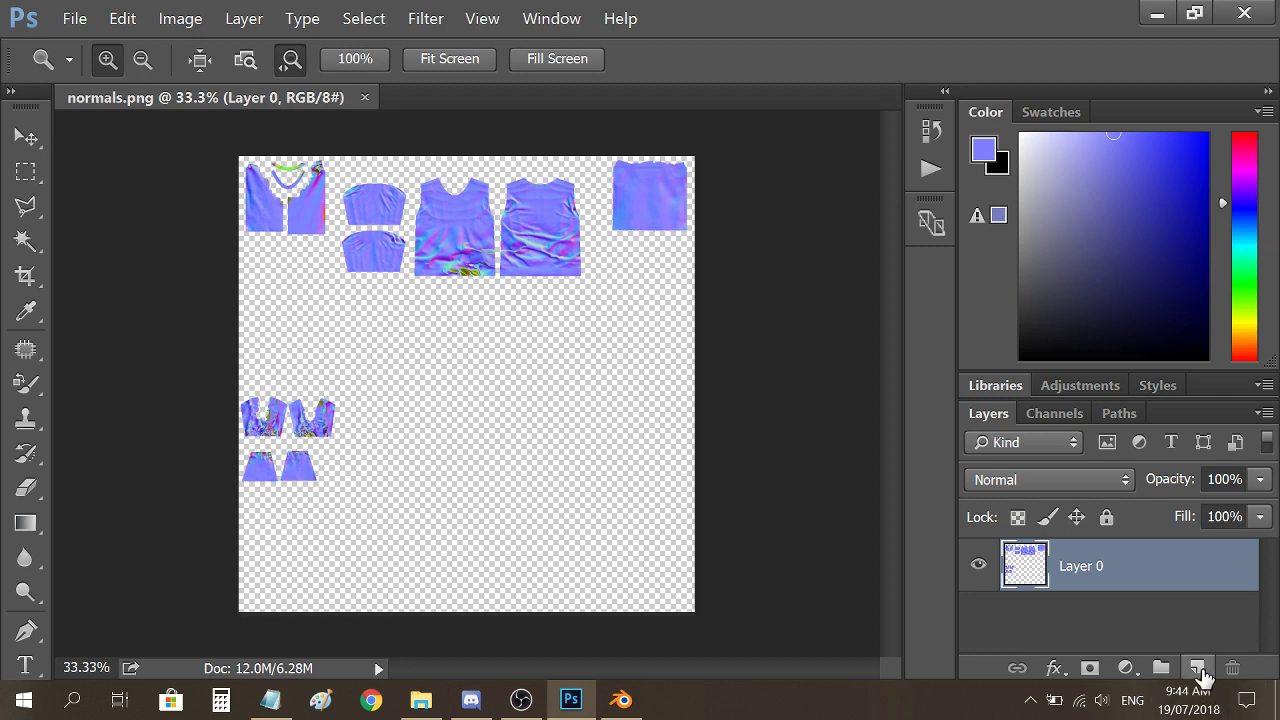
click(1199, 670)
drag(1201, 566, 1194, 625)
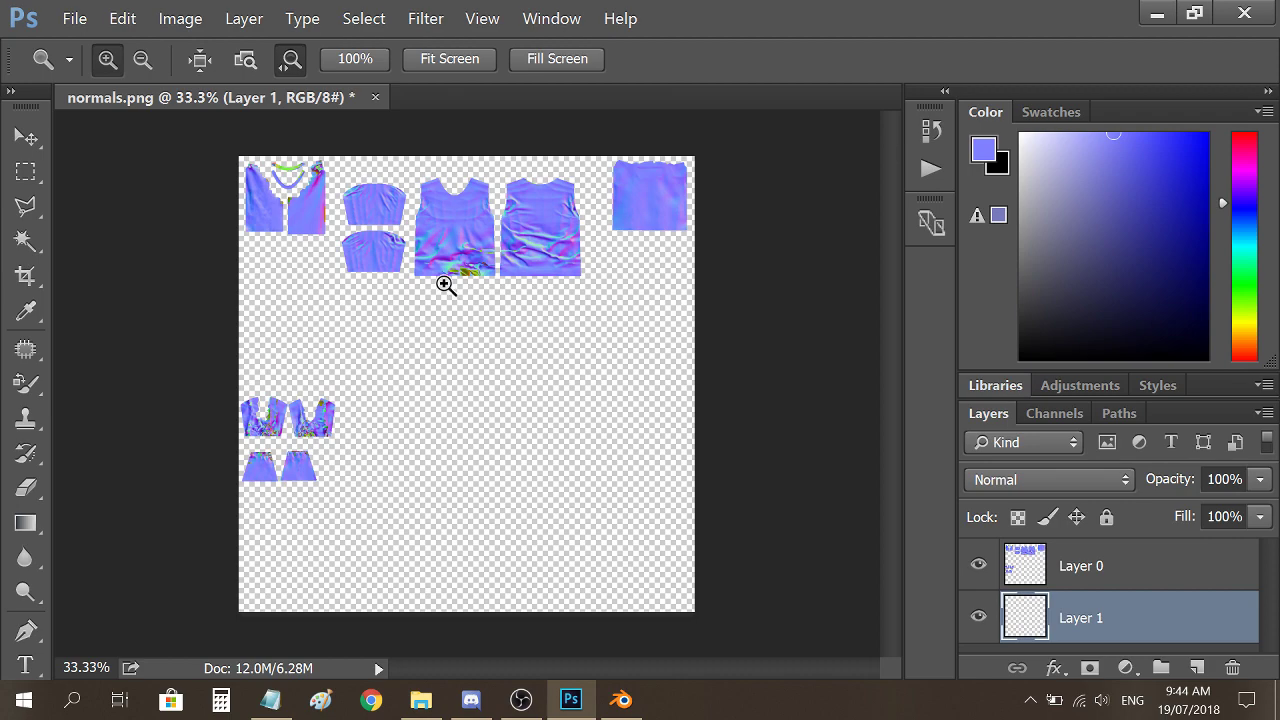
Examine the baked normals on the garment's UV pieces up close, especially the hem of the front shirt piece, for artifacts.
drag(443, 280, 487, 486)
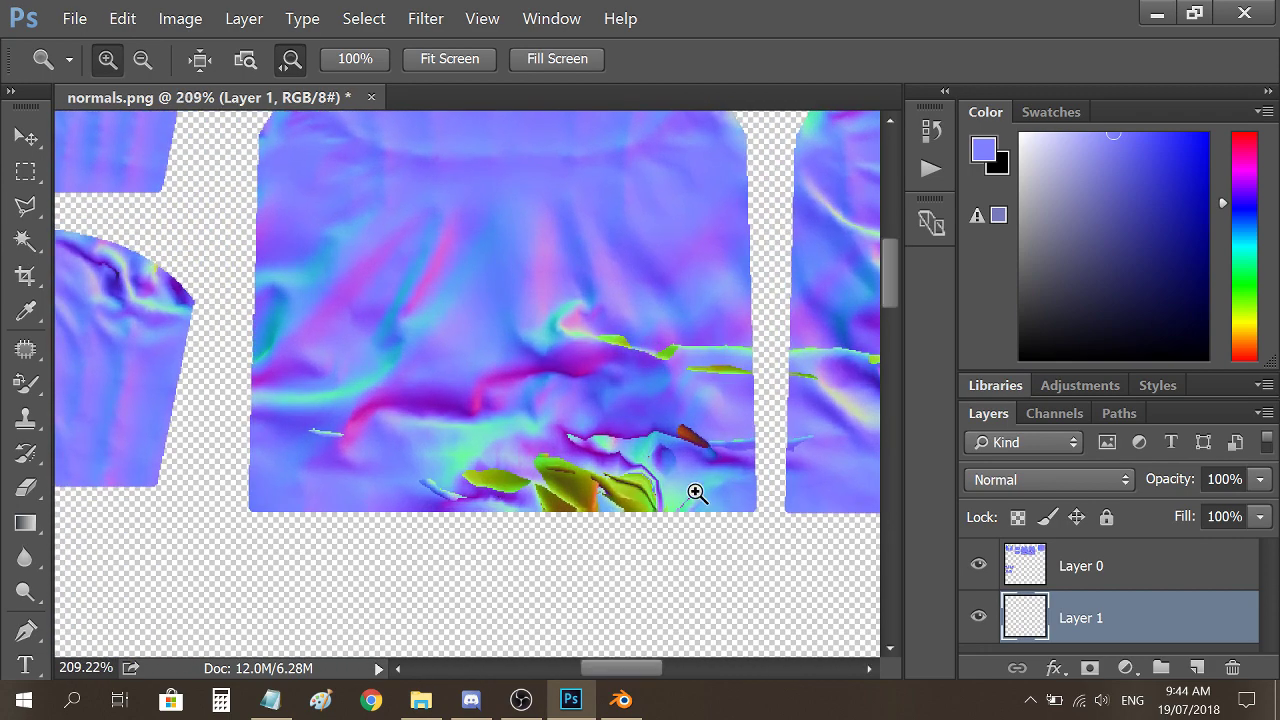
drag(423, 363, 1030, 622)
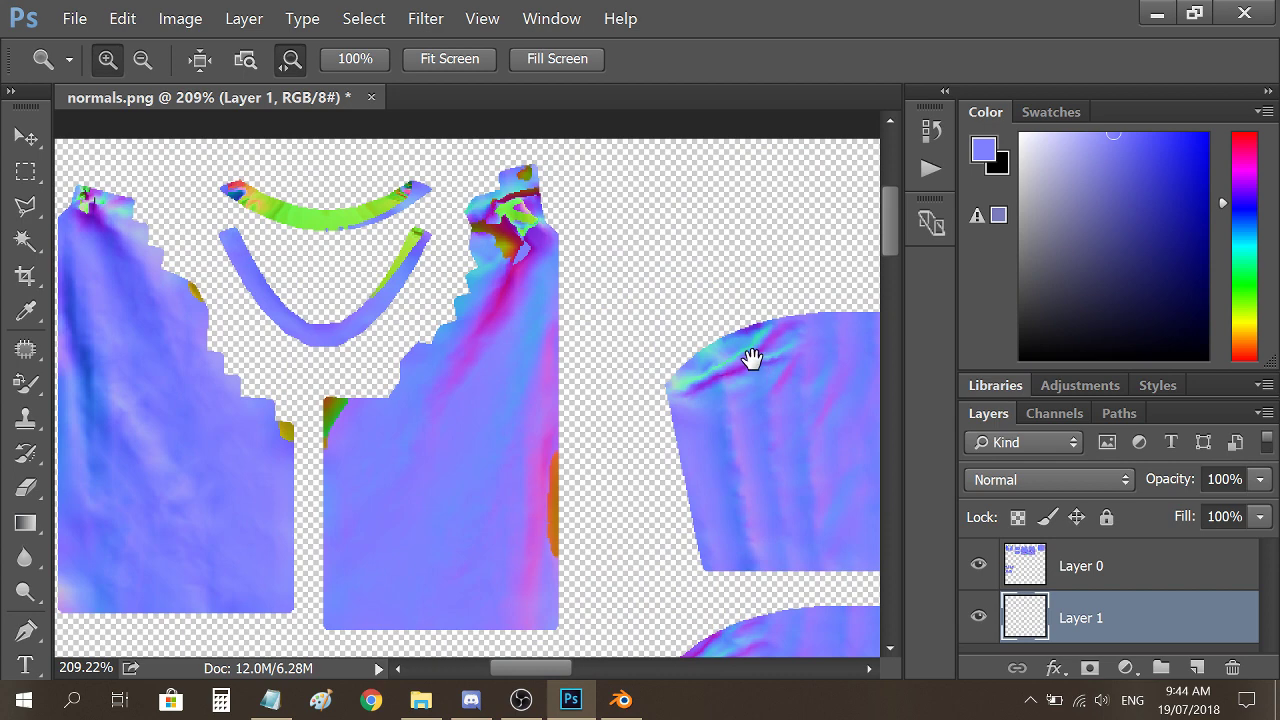
drag(714, 312, 604, 314)
drag(737, 371, 390, 275)
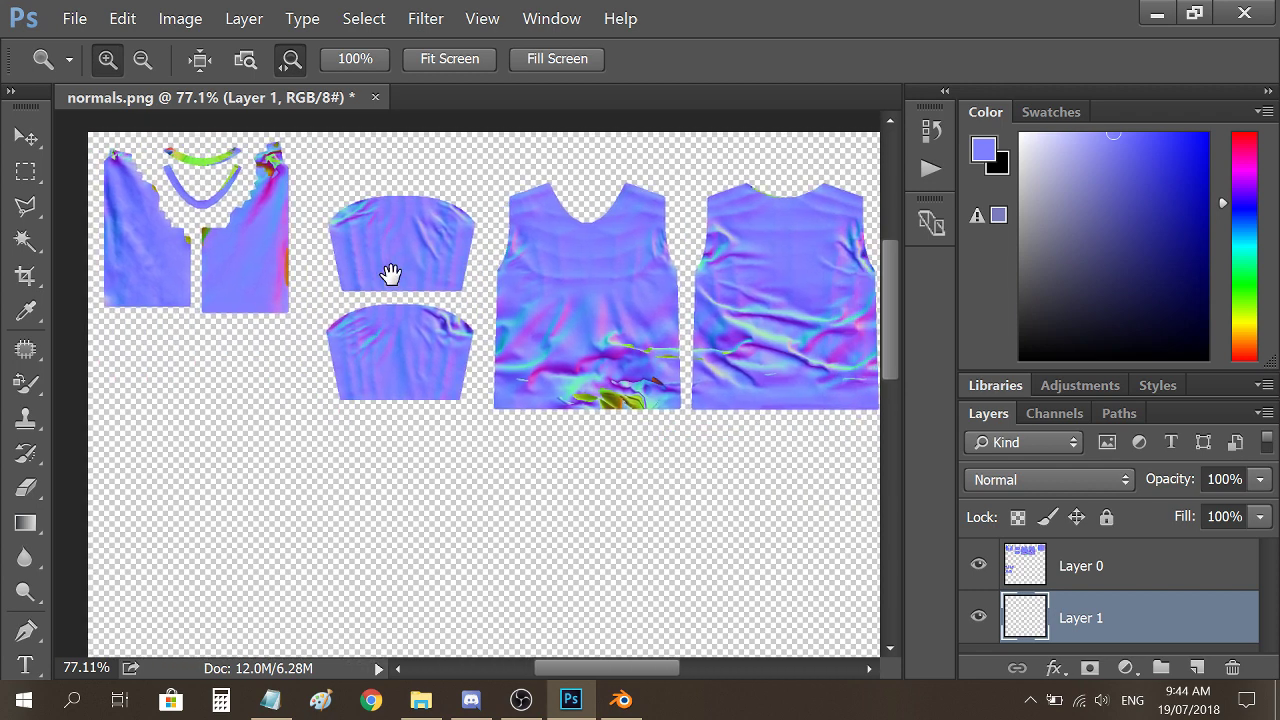
drag(607, 401, 751, 440)
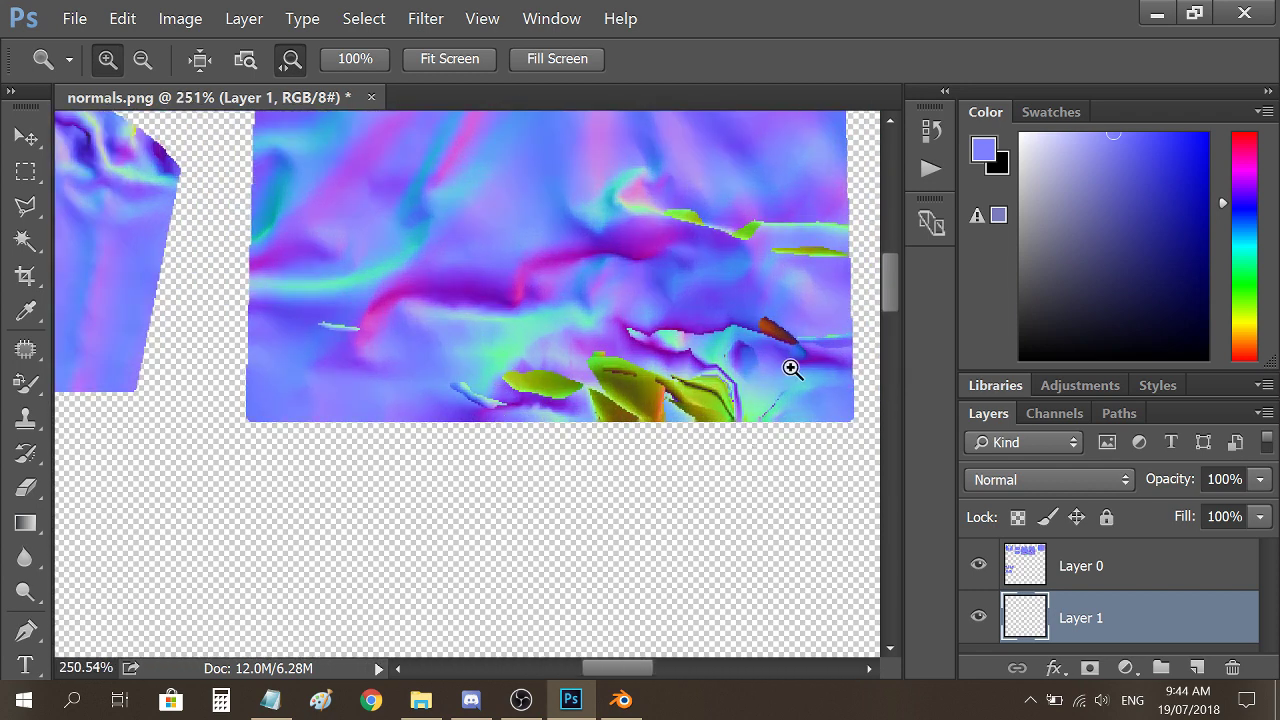
drag(571, 323, 449, 334)
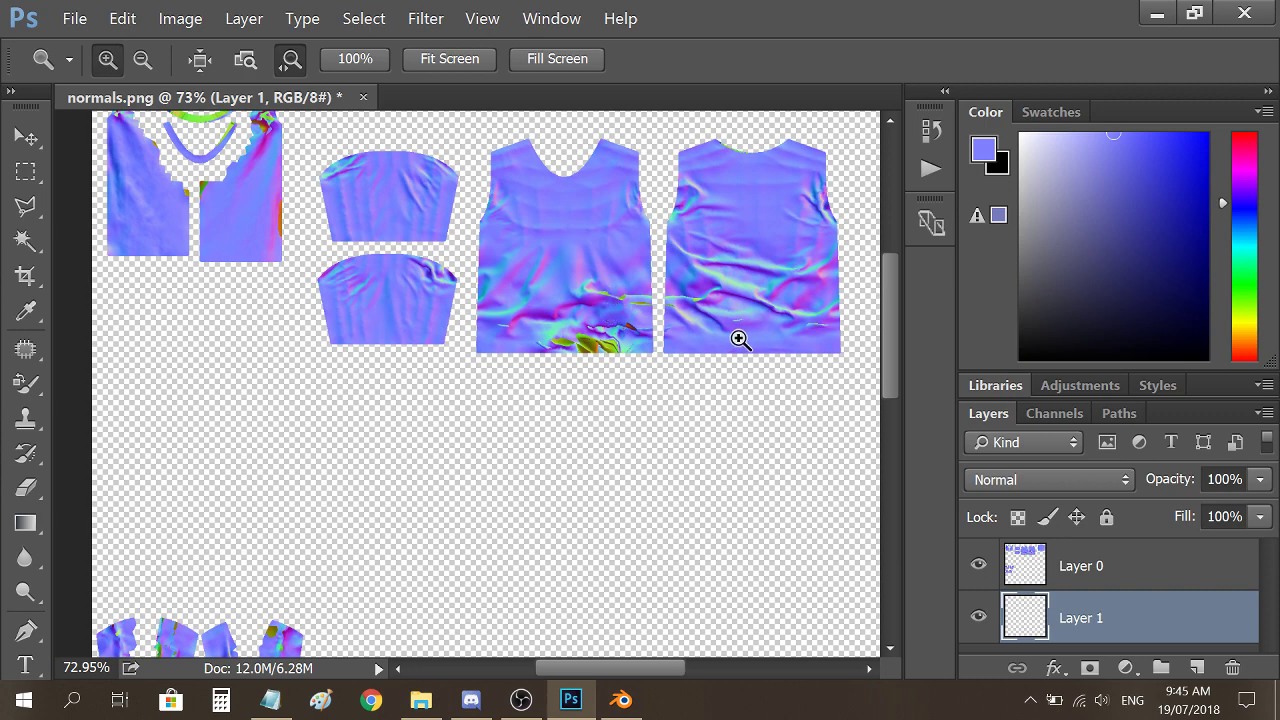
alt+scroll(777, 323, down, 2)
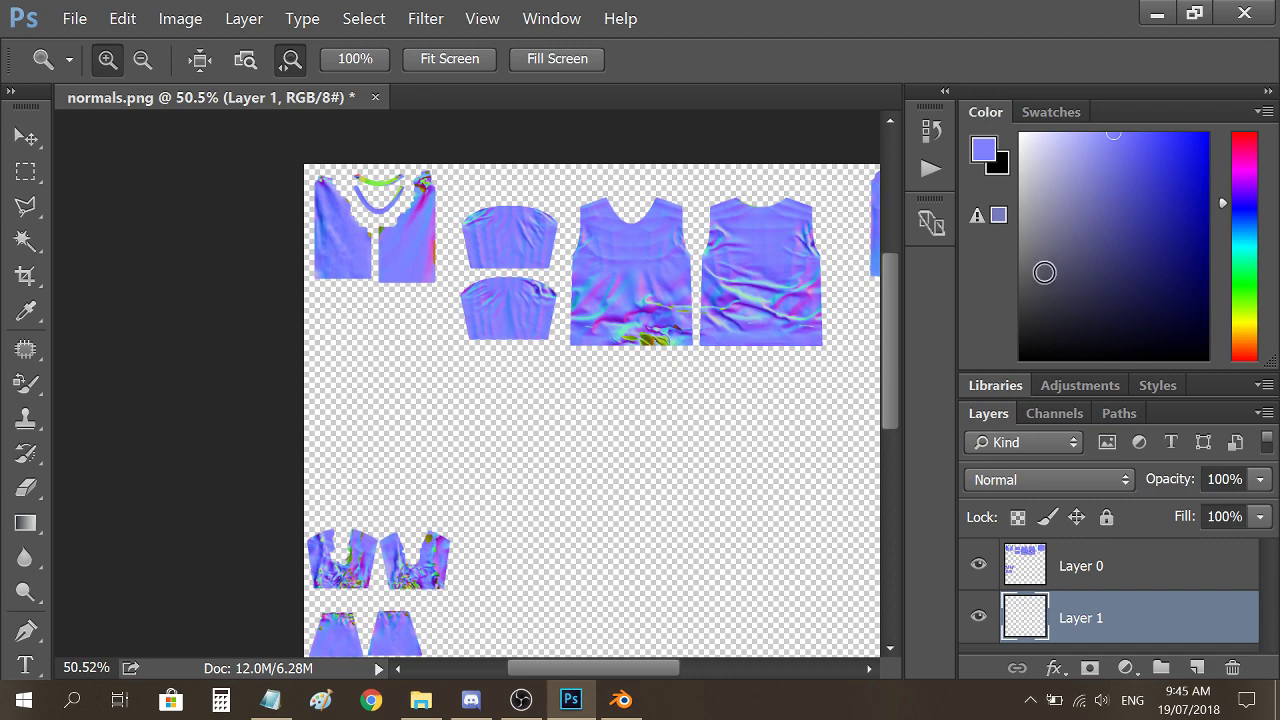
drag(780, 390, 616, 354)
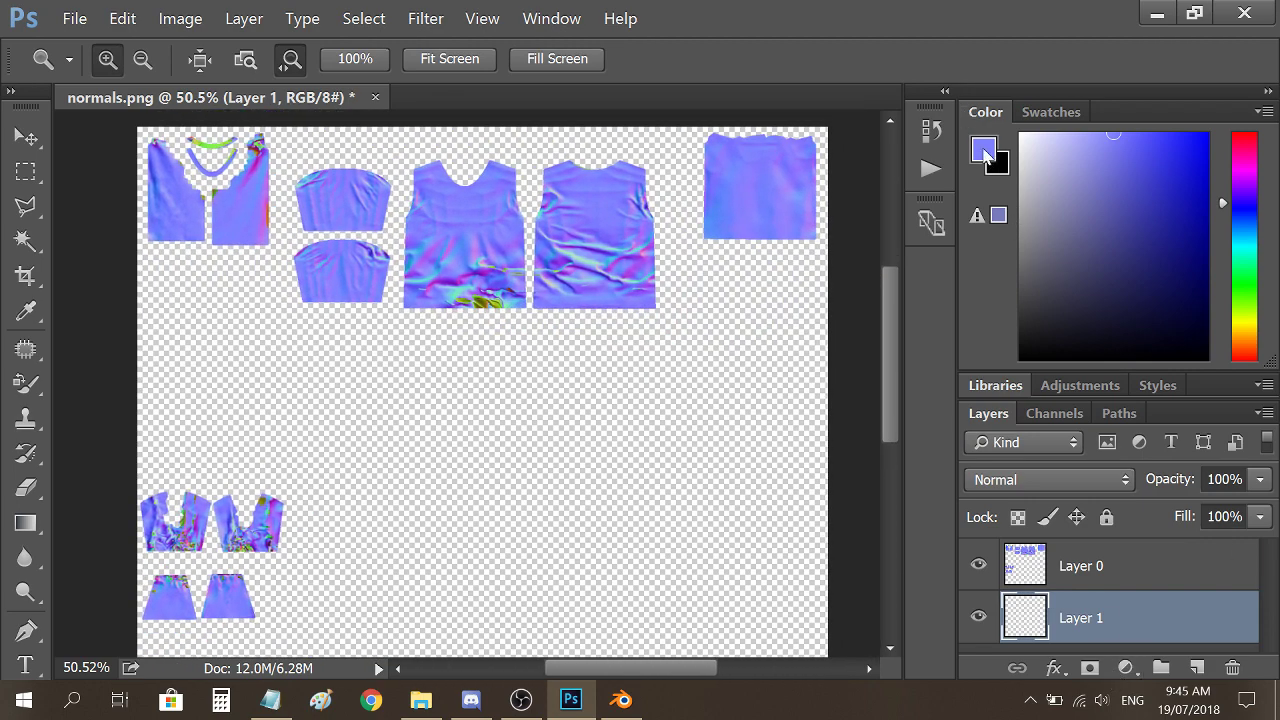
Fill Layer 1 with the foreground colour #8080ff and make Layer 0 the active layer.
click(985, 152)
click(690, 513)
click(690, 513)
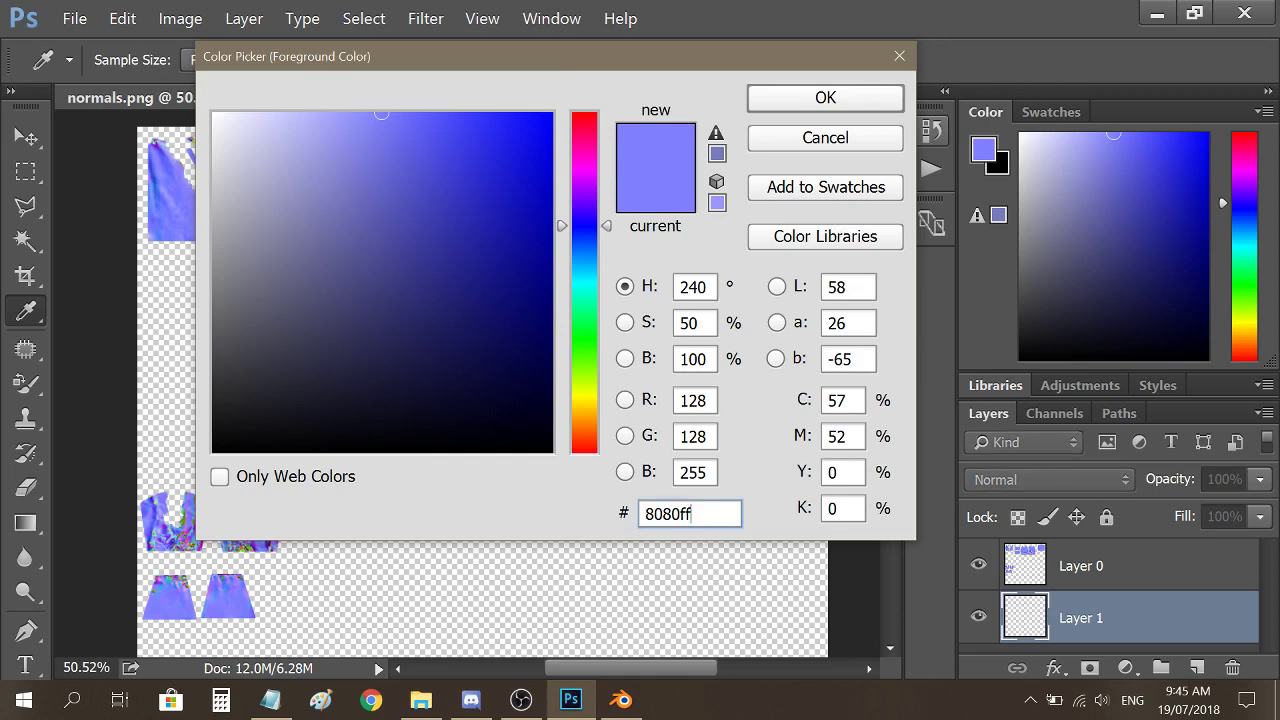
click(690, 513)
click(652, 513)
click(838, 104)
key(z)
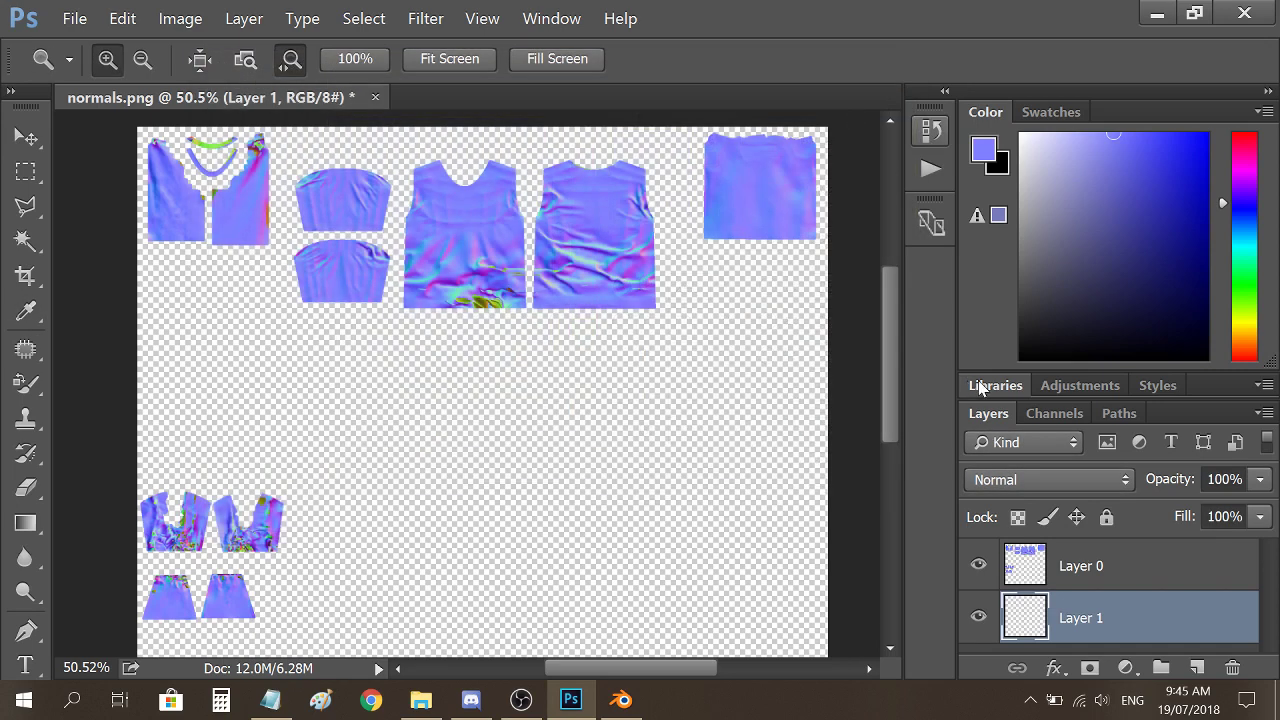
key(alt+BackSpace)
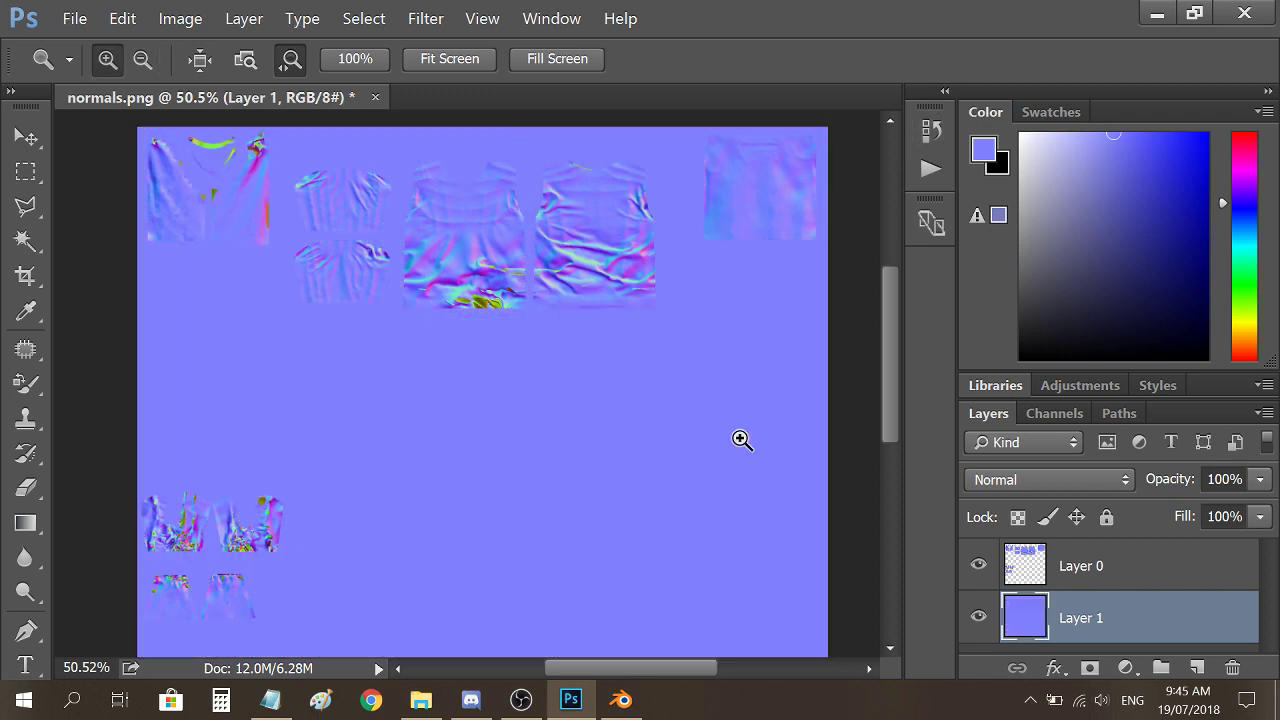
click(1158, 570)
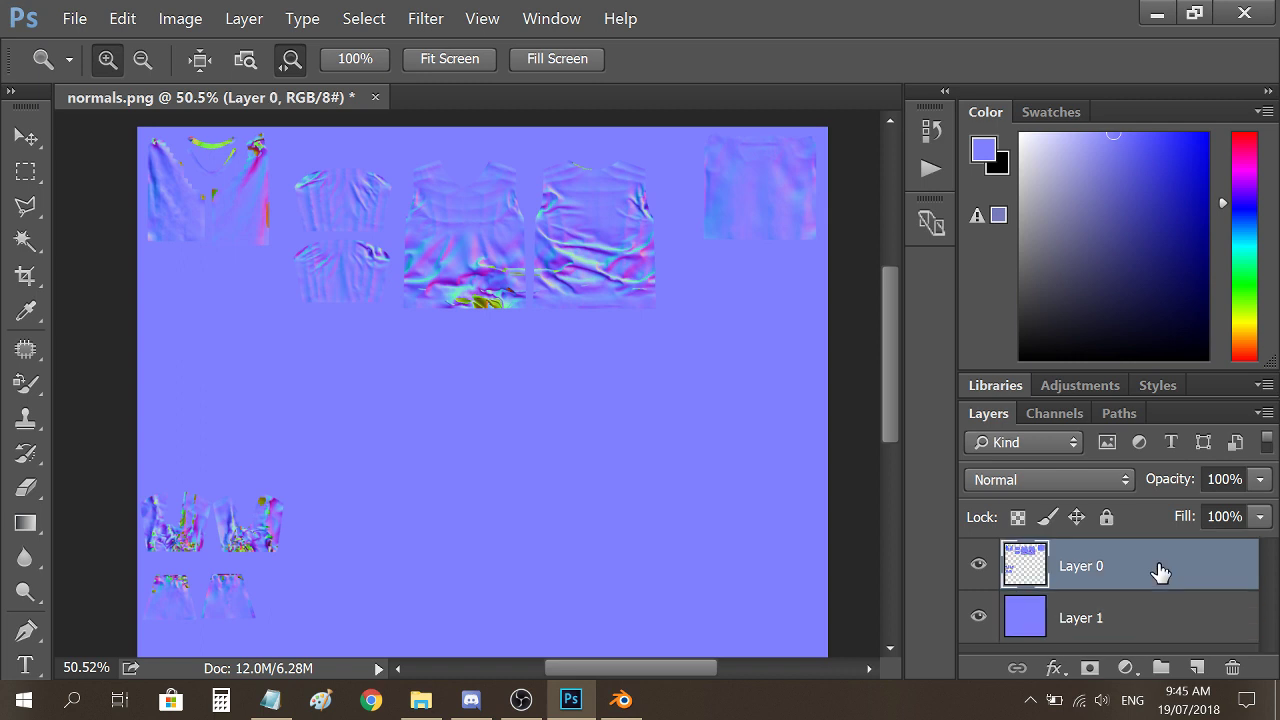
click(425, 18)
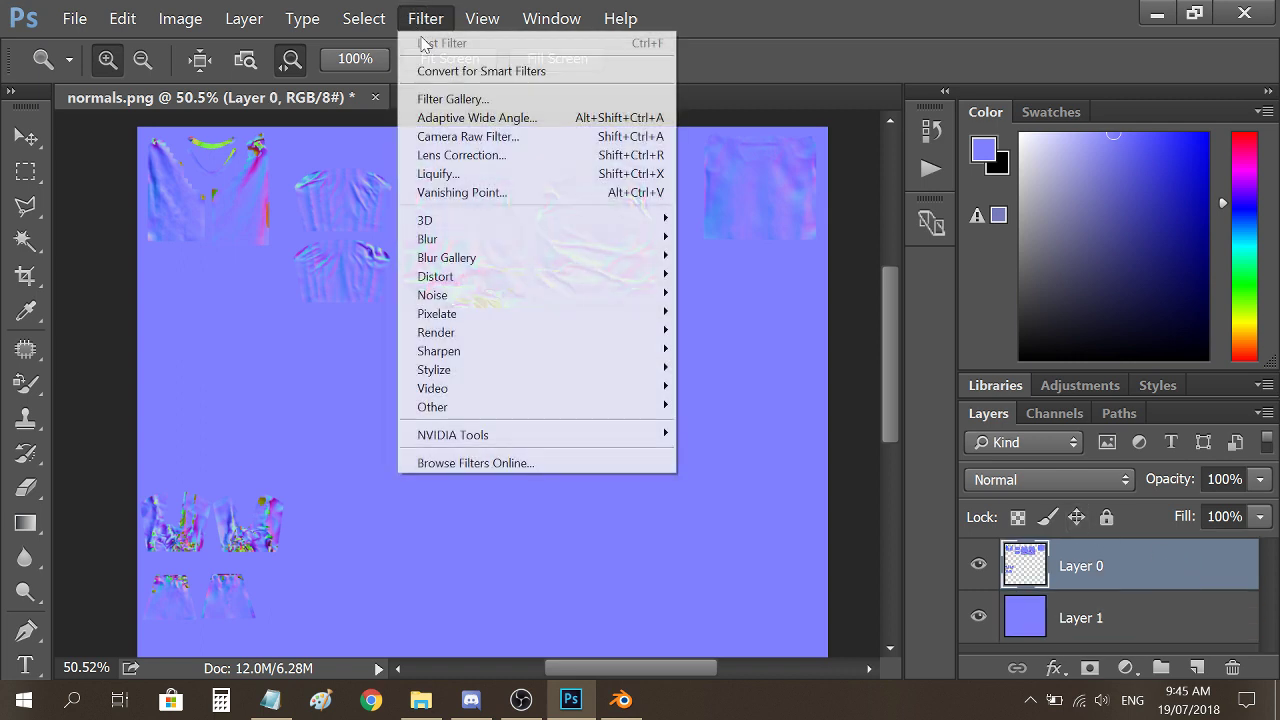
mouse_move(429, 240)
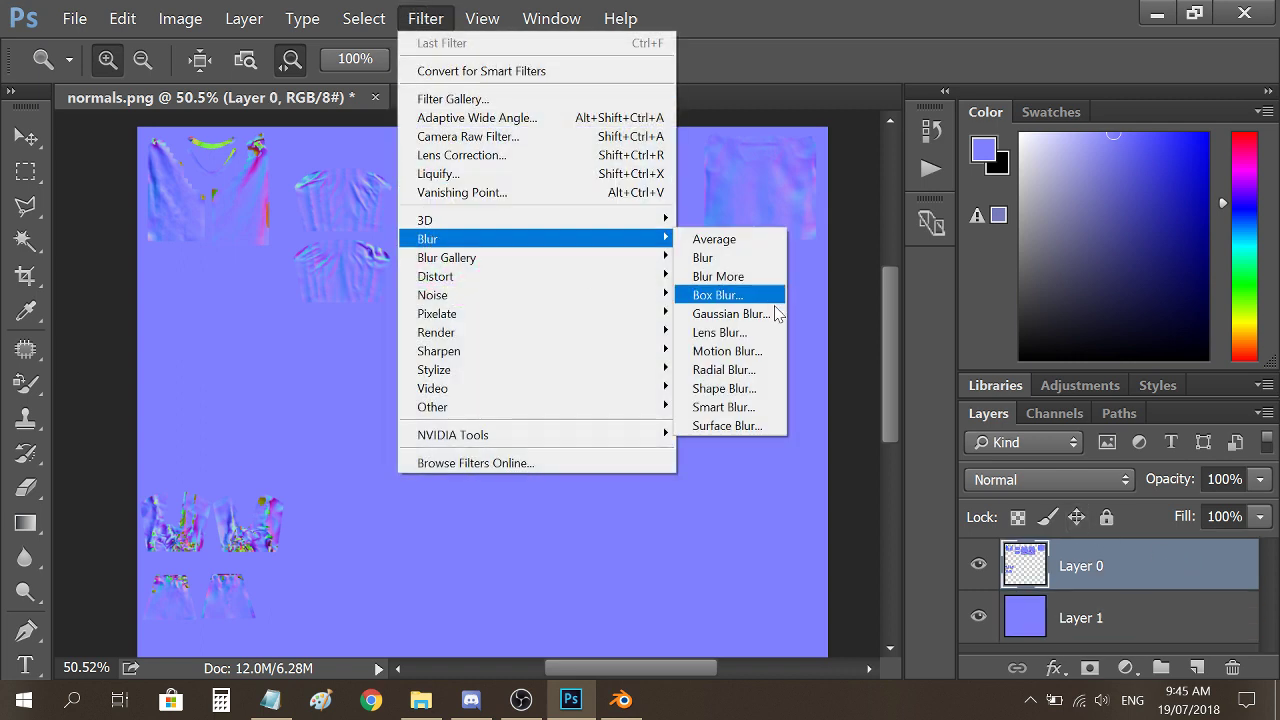
click(730, 407)
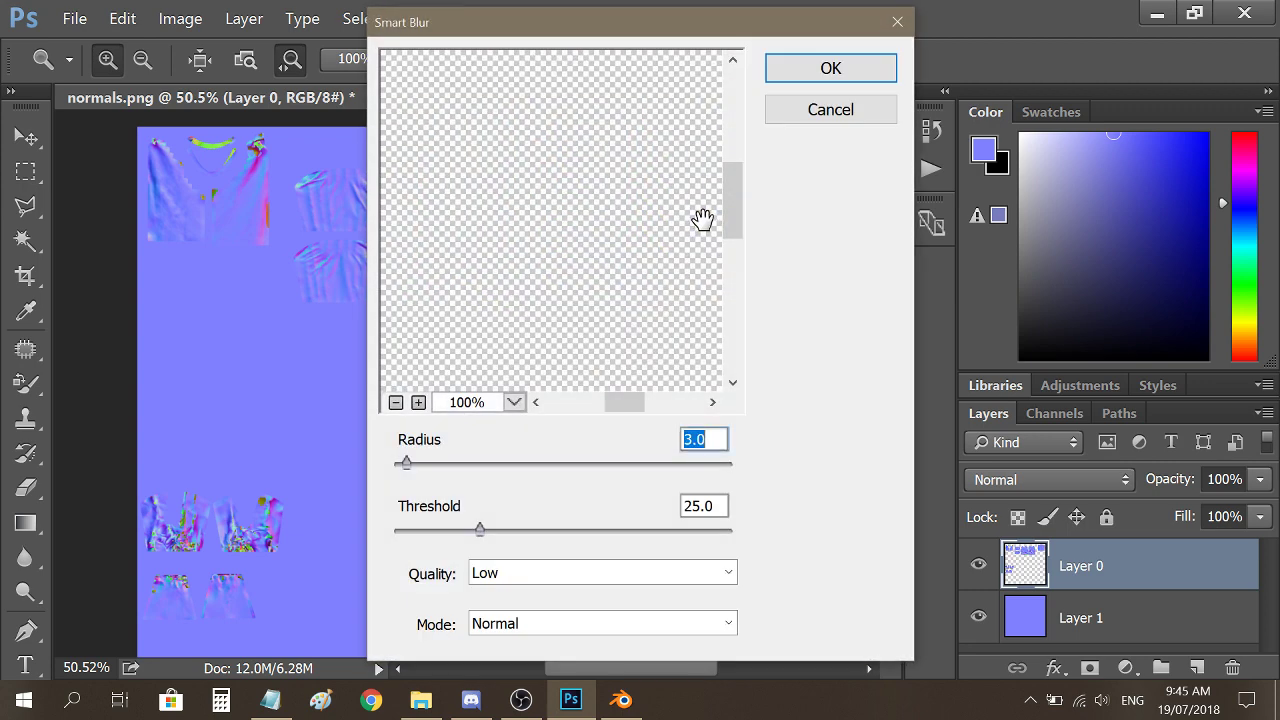
click(790, 74)
Apply Surface Blur to Layer 0 with a radius of 7 pixels and a threshold of 16 levels, and merge it down into Layer 1.
click(405, 20)
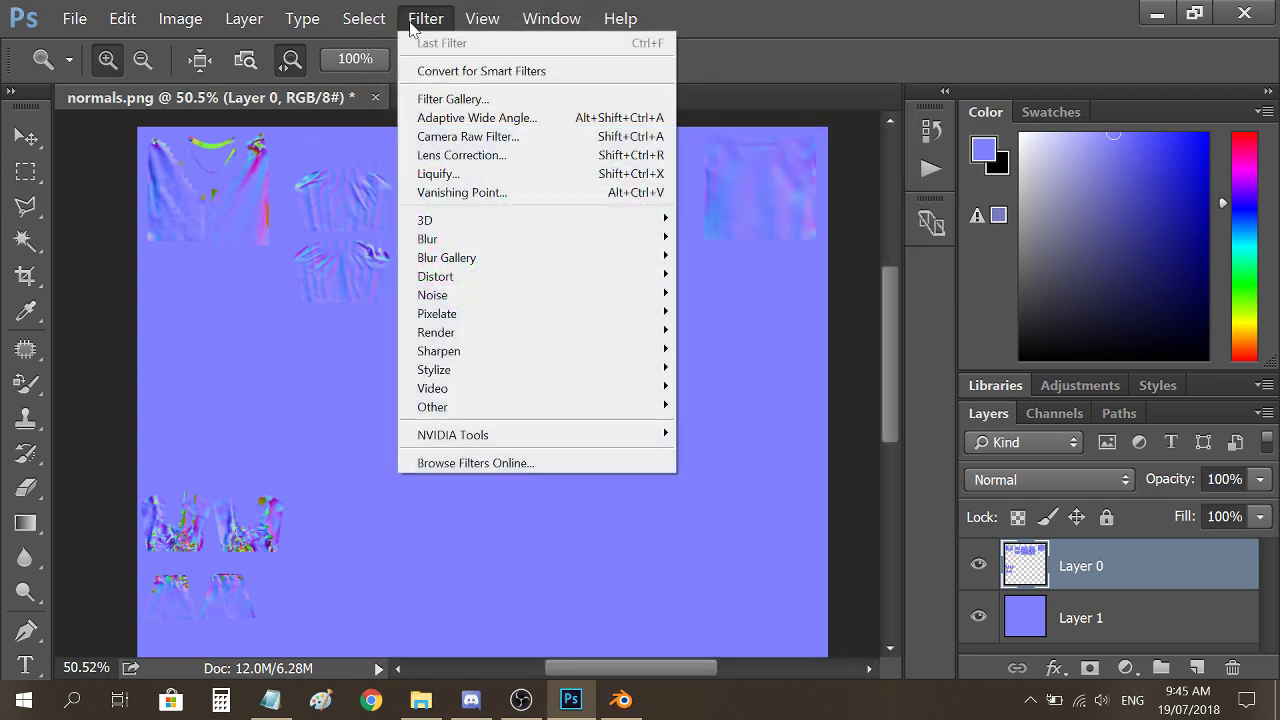
mouse_move(452, 242)
click(716, 425)
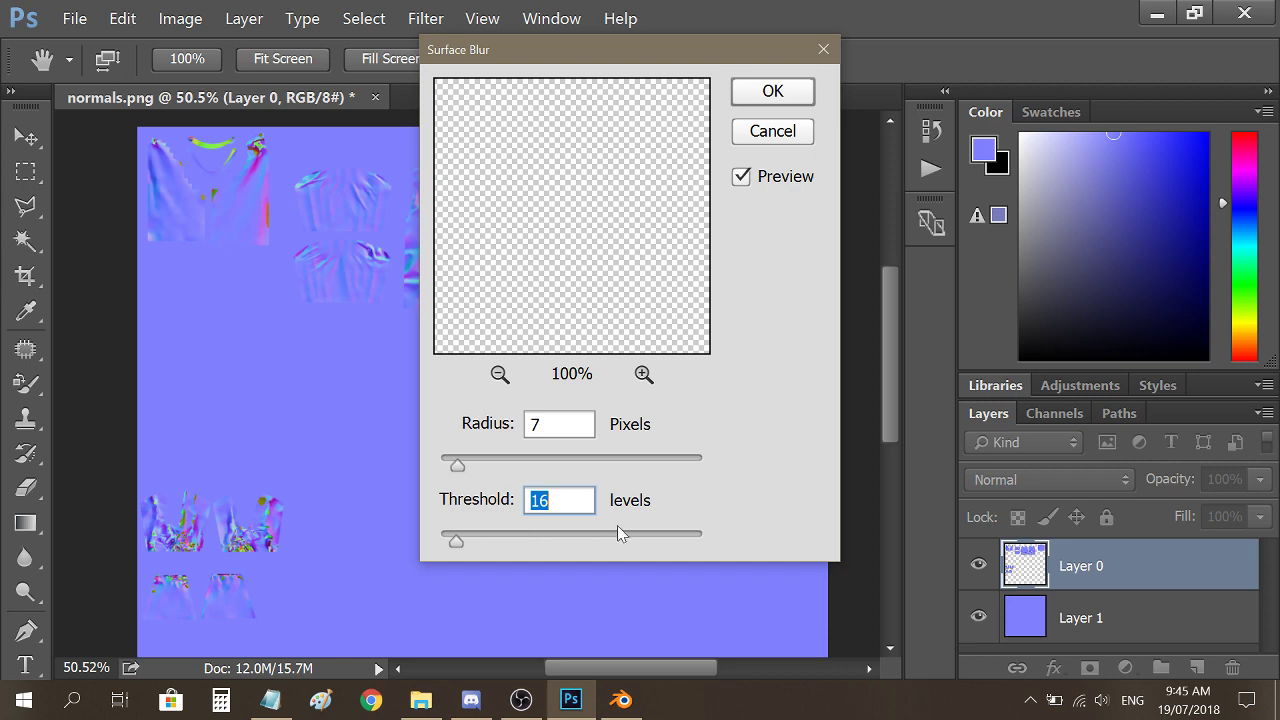
click(772, 92)
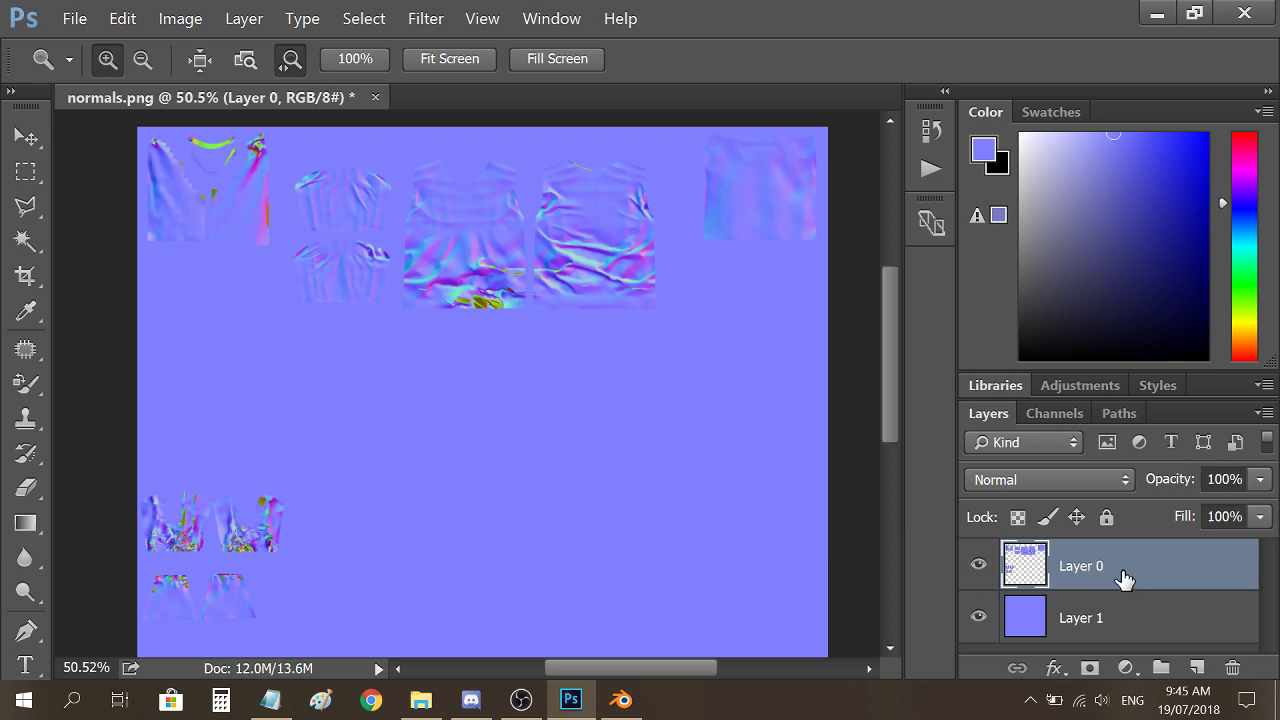
key(ctrl+e)
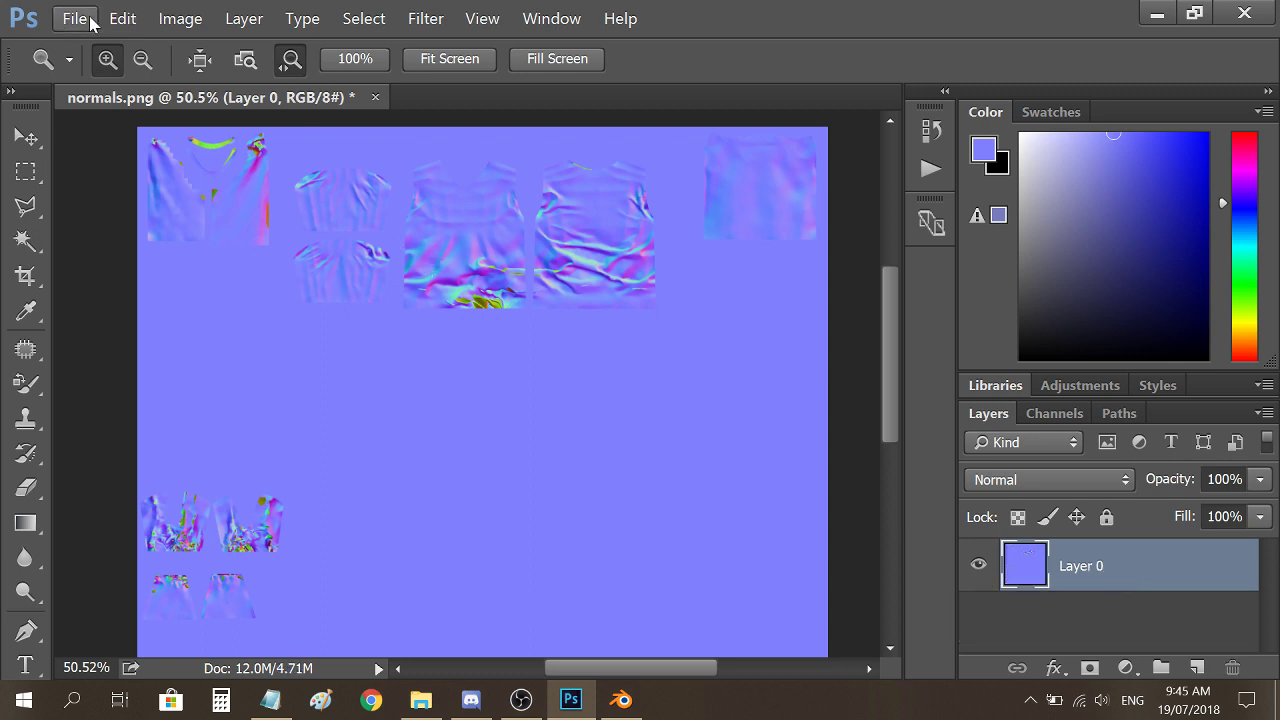
Save a copy of the merged image in D3D/DDS format over normals.dds in the PROJECT 47 Willow folder.
click(88, 19)
click(100, 239)
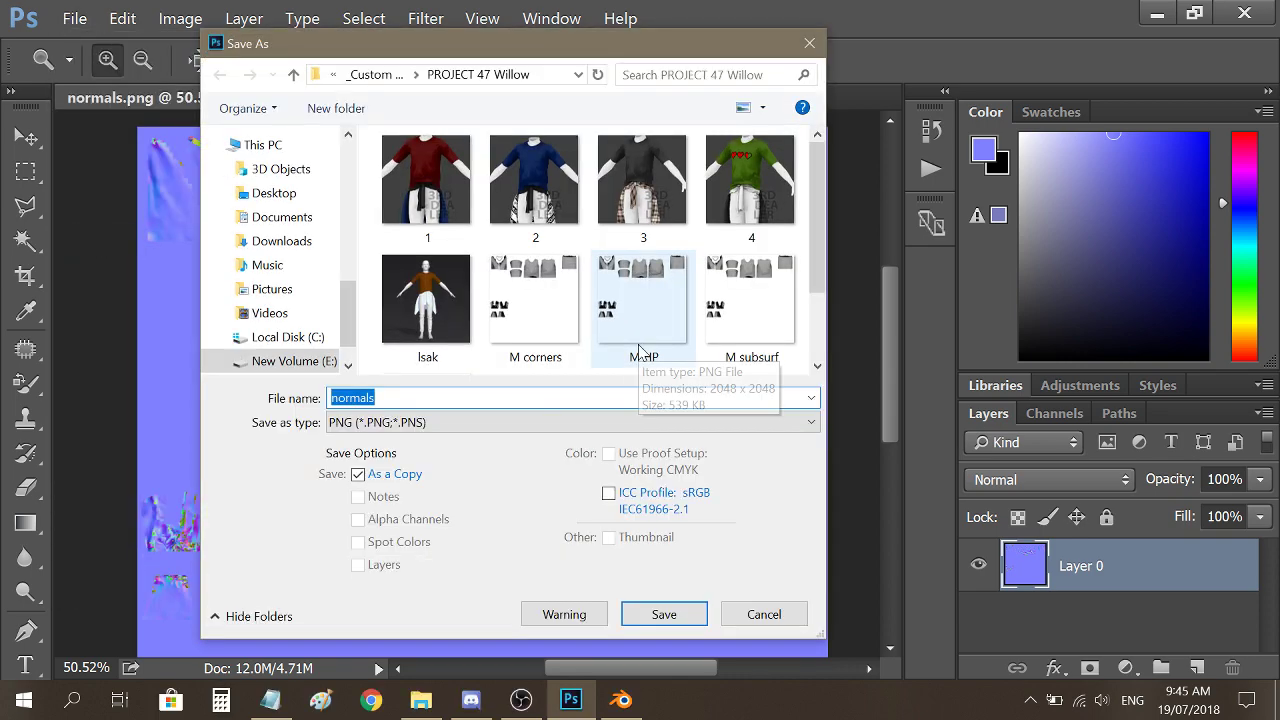
click(450, 422)
click(409, 118)
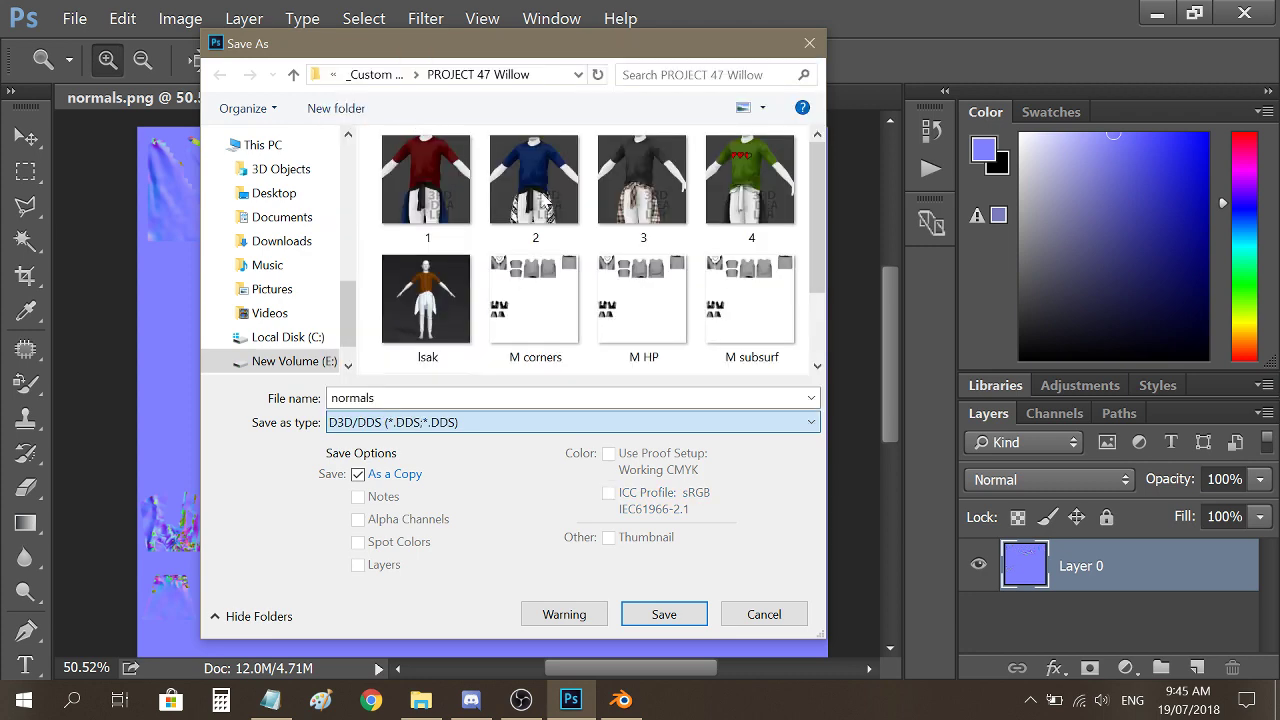
double_click(421, 184)
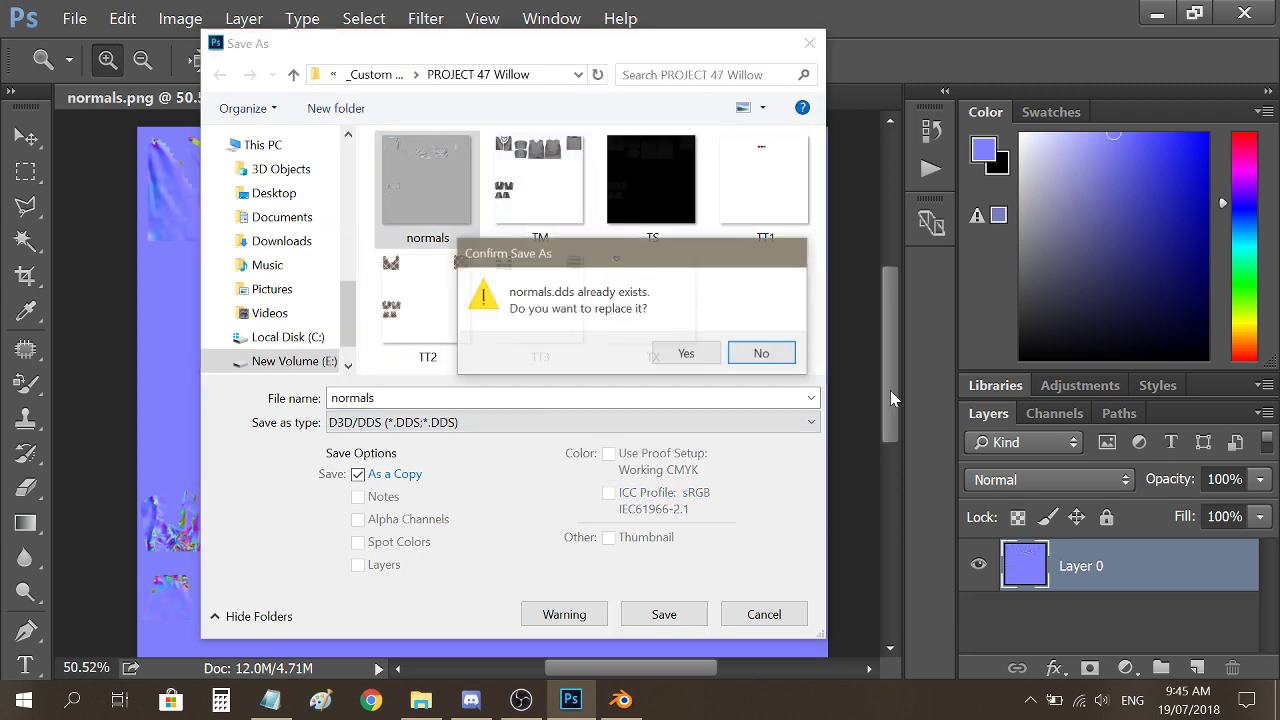
click(688, 354)
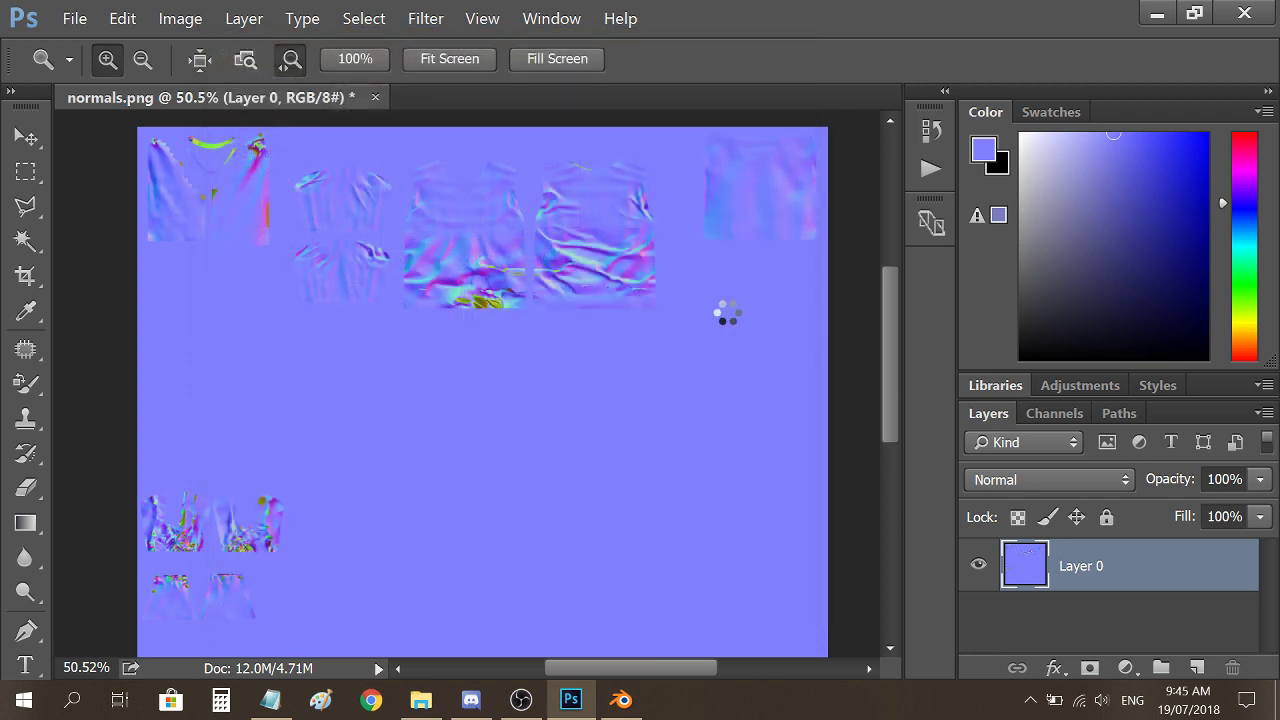
click(744, 148)
Close normals.png without saving and open normals.dds from the PROJECT 47 Willow folder using default sizes.
click(375, 97)
click(686, 291)
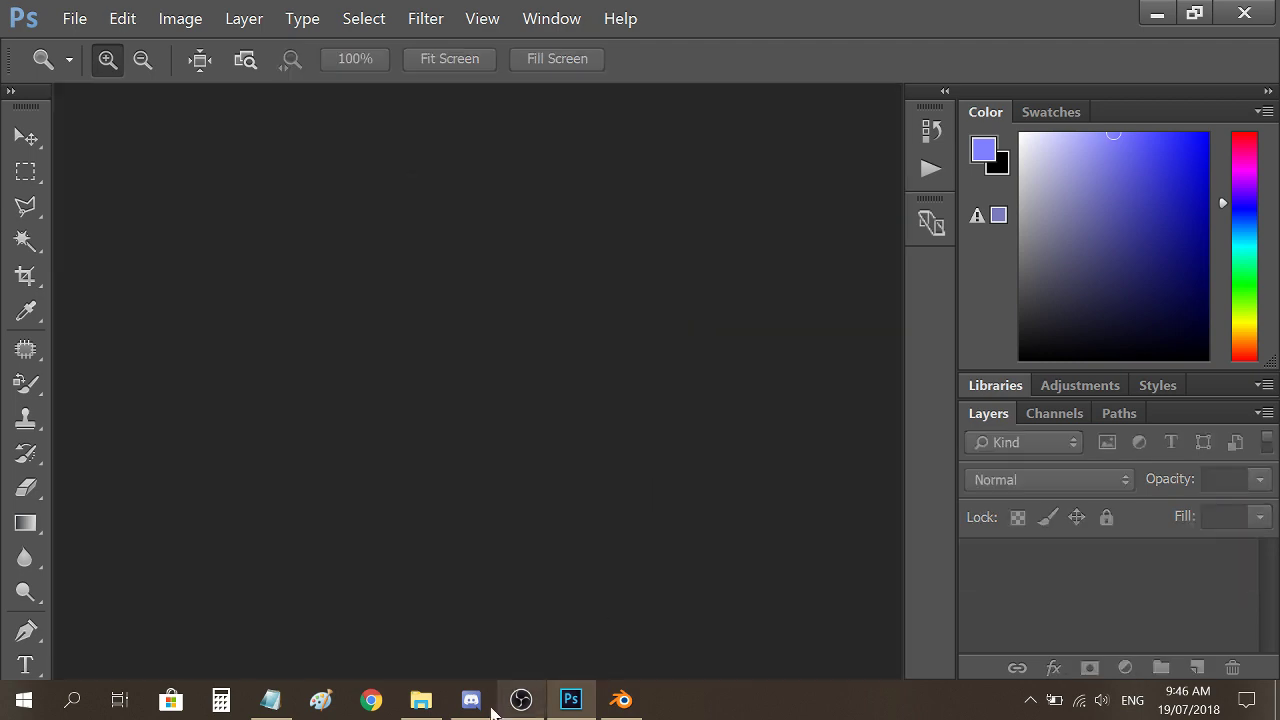
click(420, 700)
scroll(852, 451, up, 5)
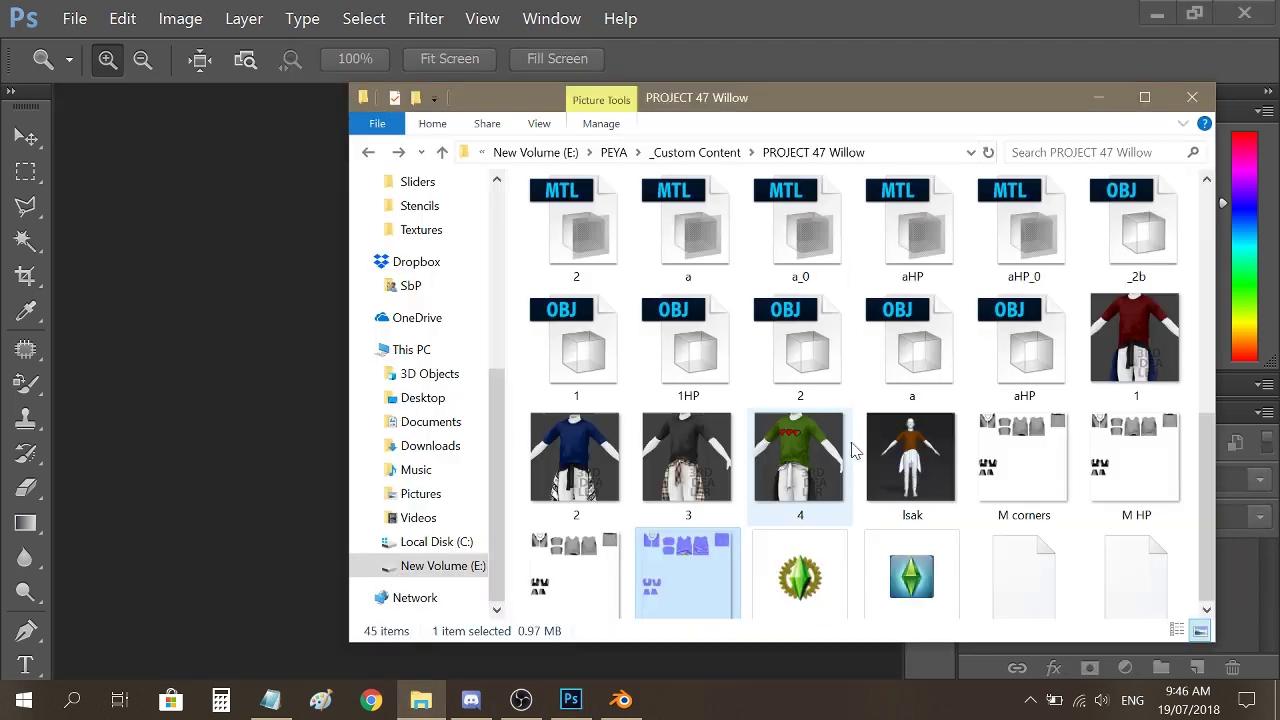
click(588, 368)
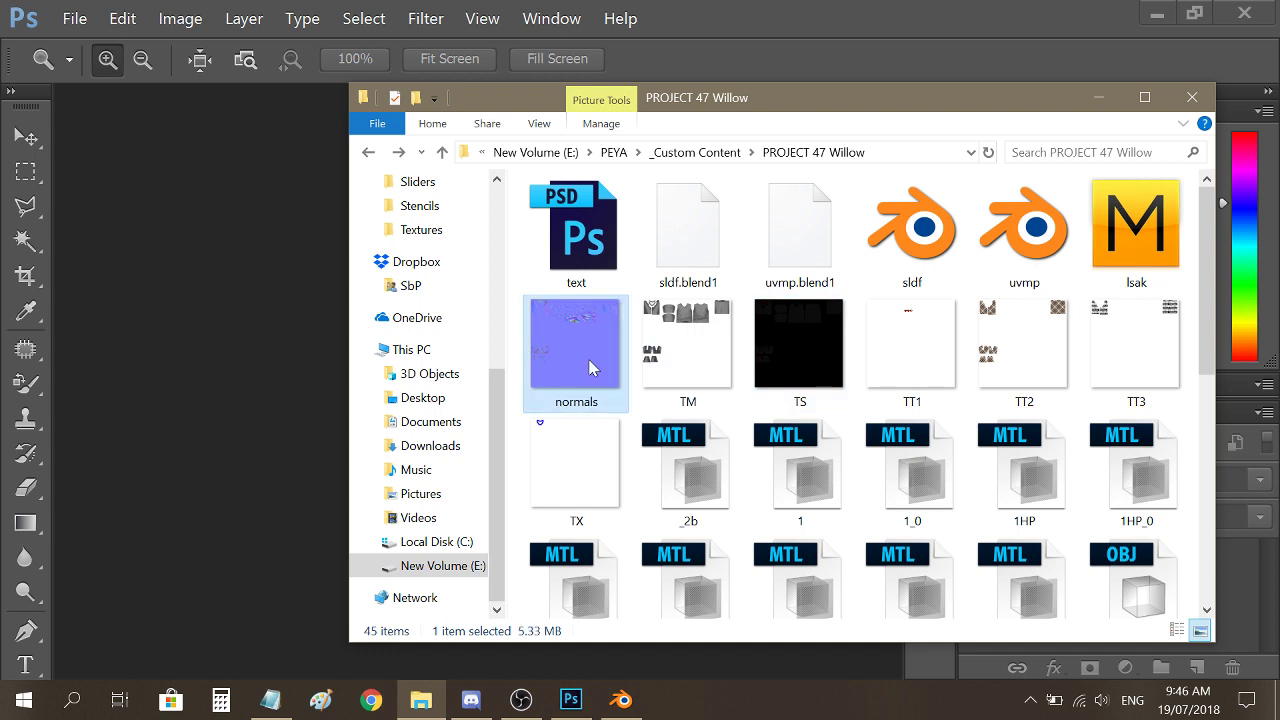
drag(588, 368, 294, 213)
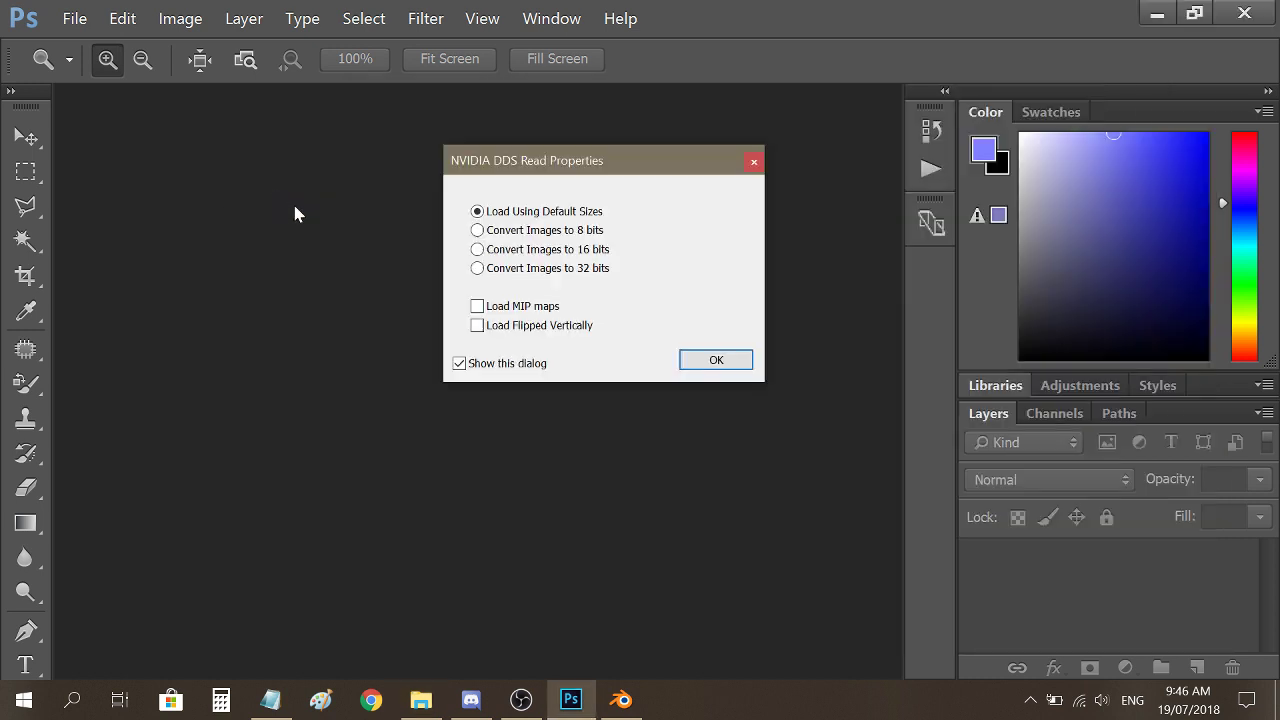
click(700, 360)
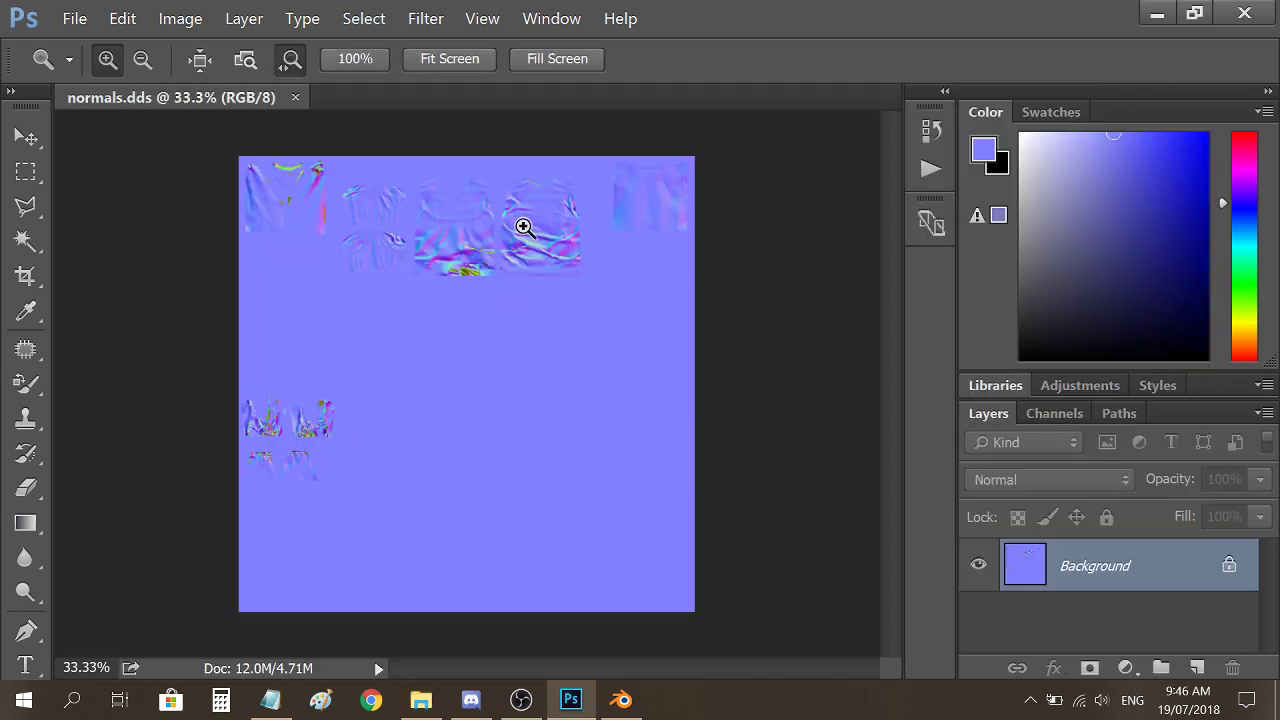
Copy the entire Red channel of normals.dds and paste it into the Alpha 1 channel.
click(1057, 416)
click(1080, 497)
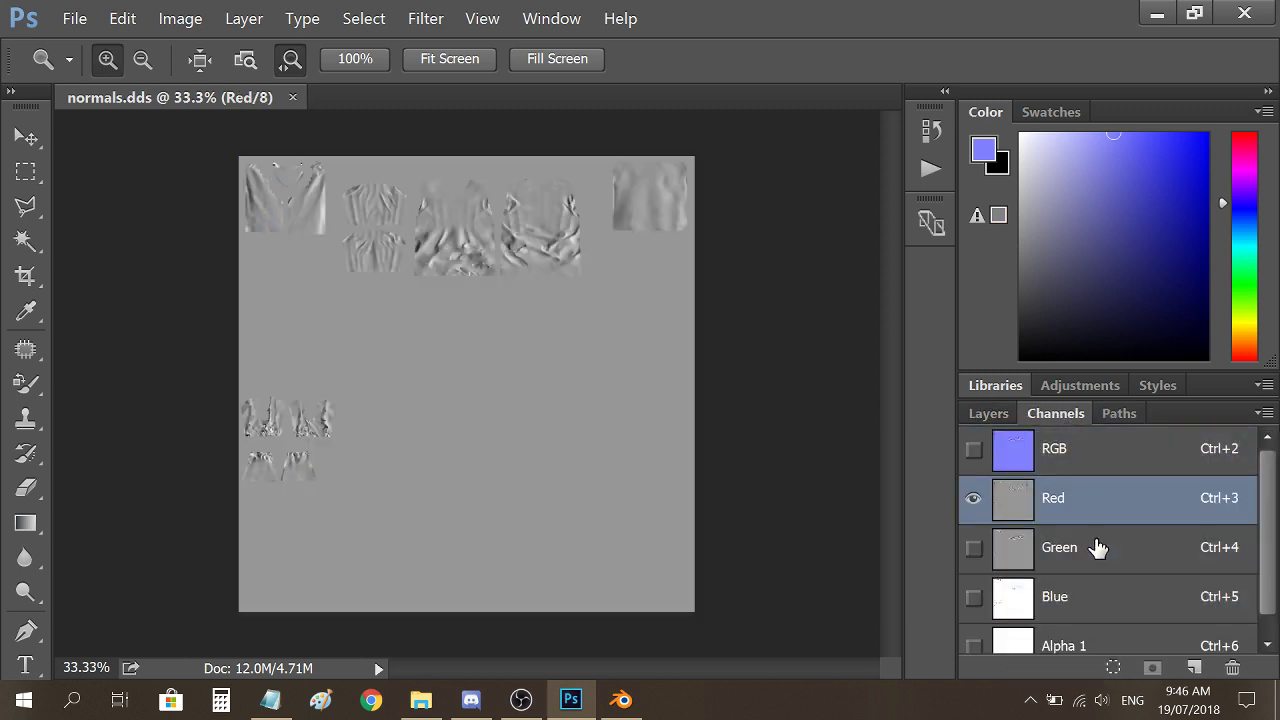
key(ctrl+a)
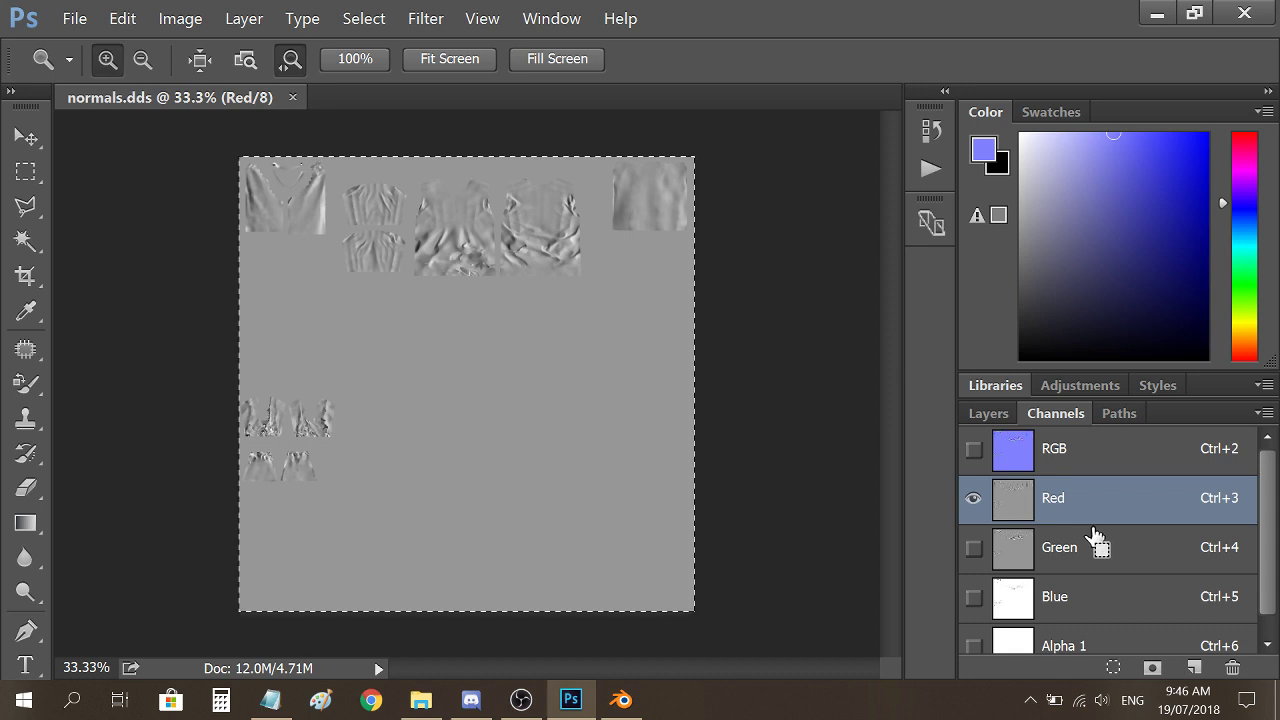
click(1106, 638)
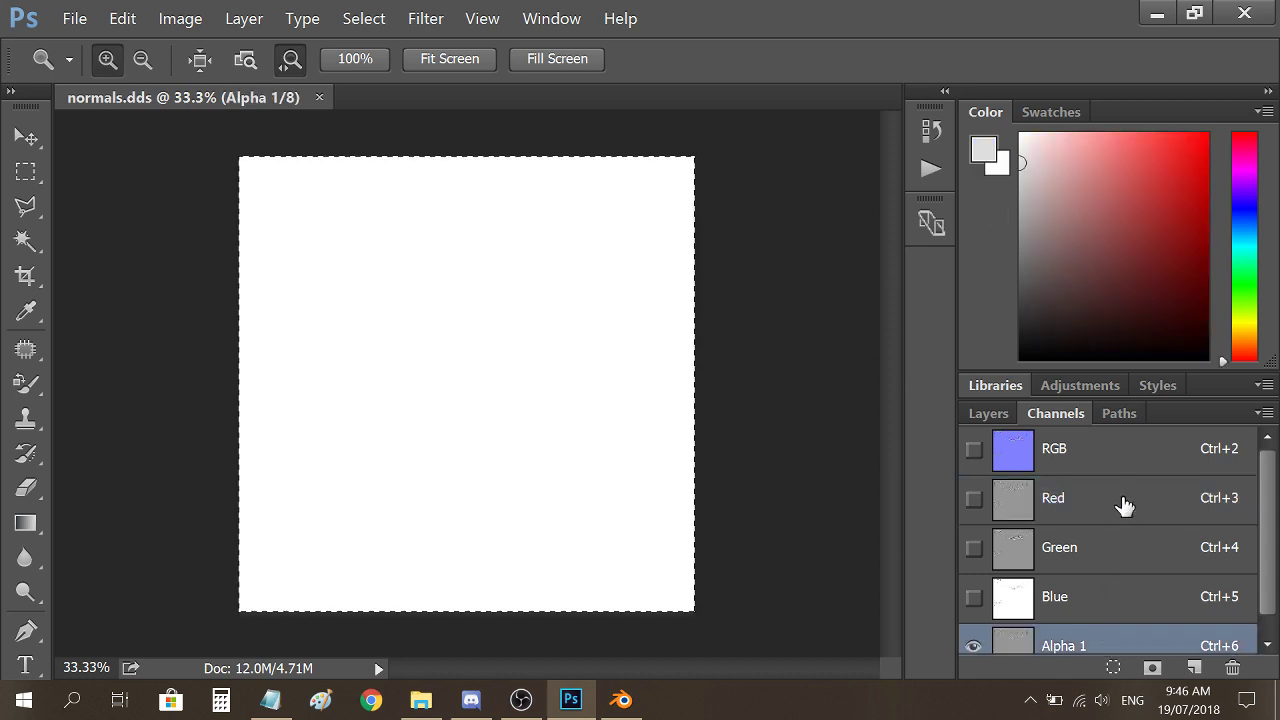
key(ctrl+v)
Copy the Green channel into both the Red and Blue channels, and return to the RGB composite.
click(1089, 556)
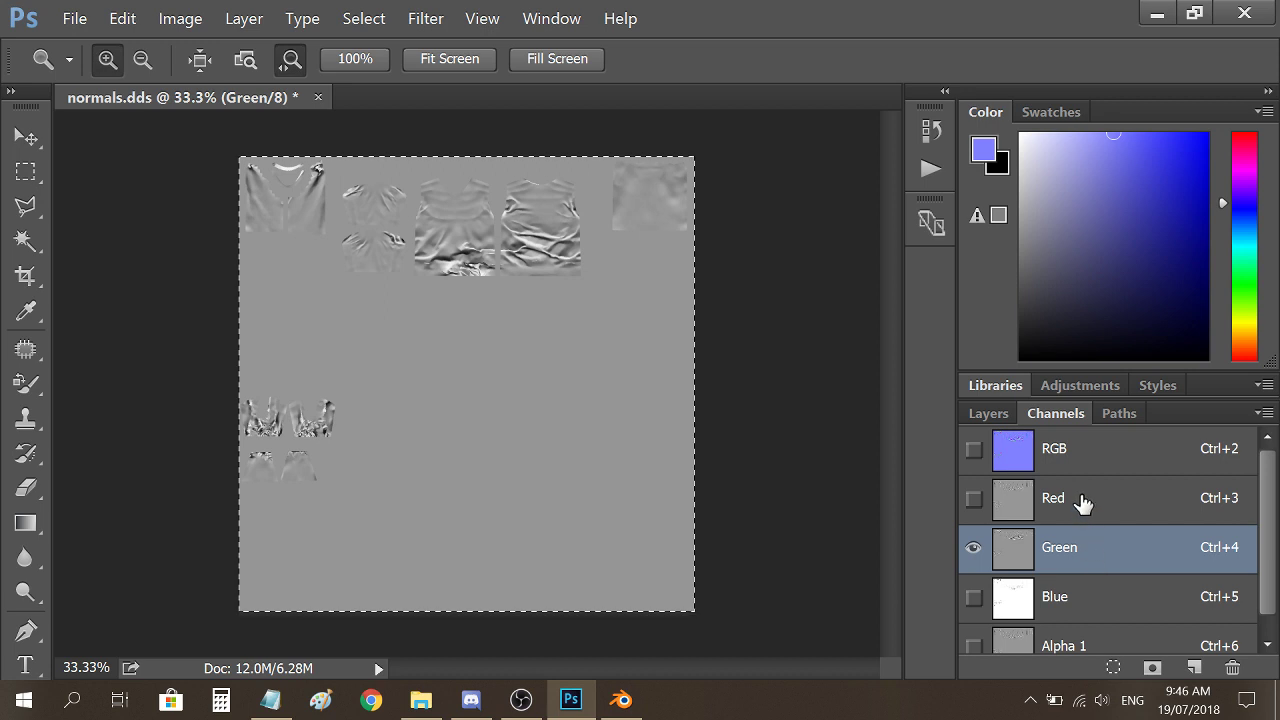
key(ctrl+3)
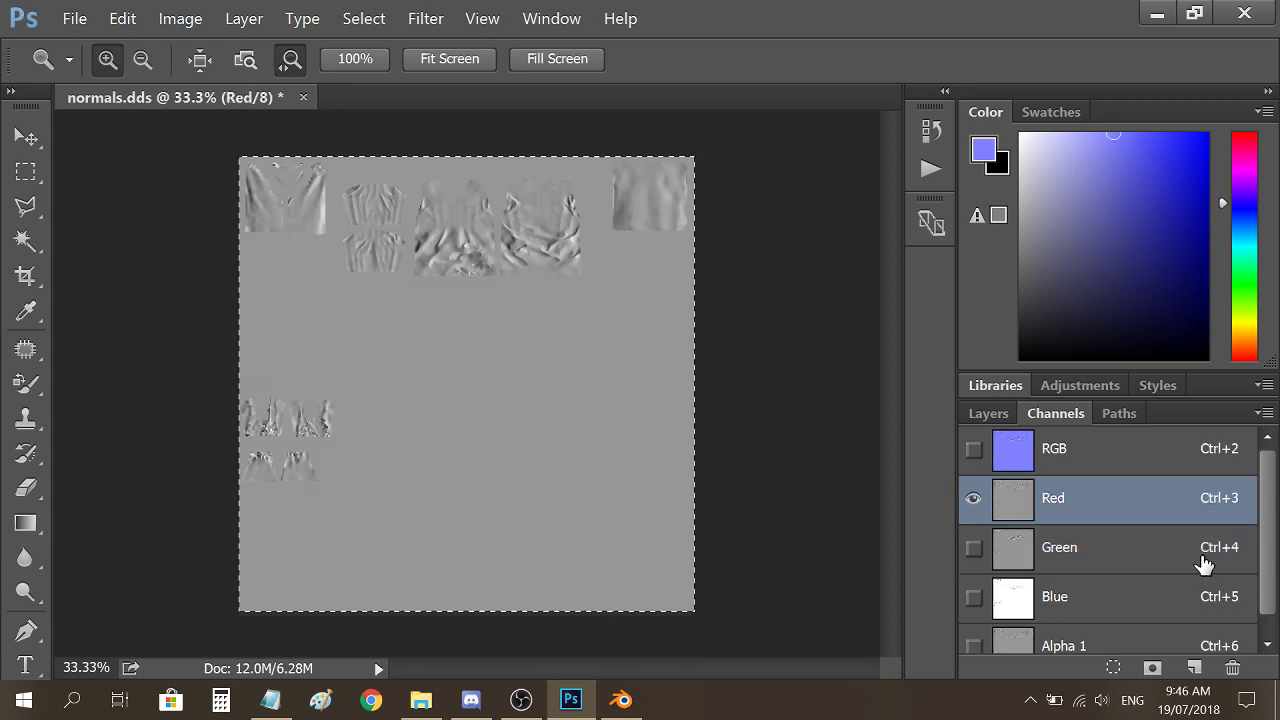
click(1076, 598)
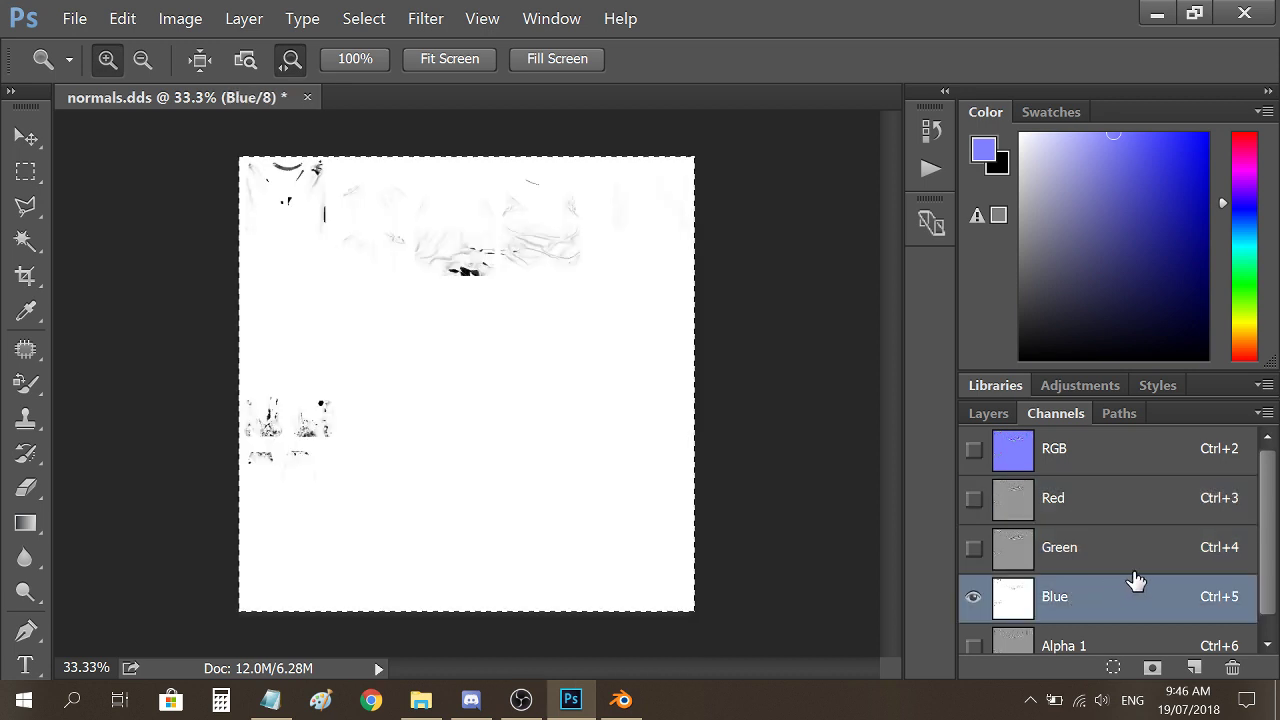
click(1096, 455)
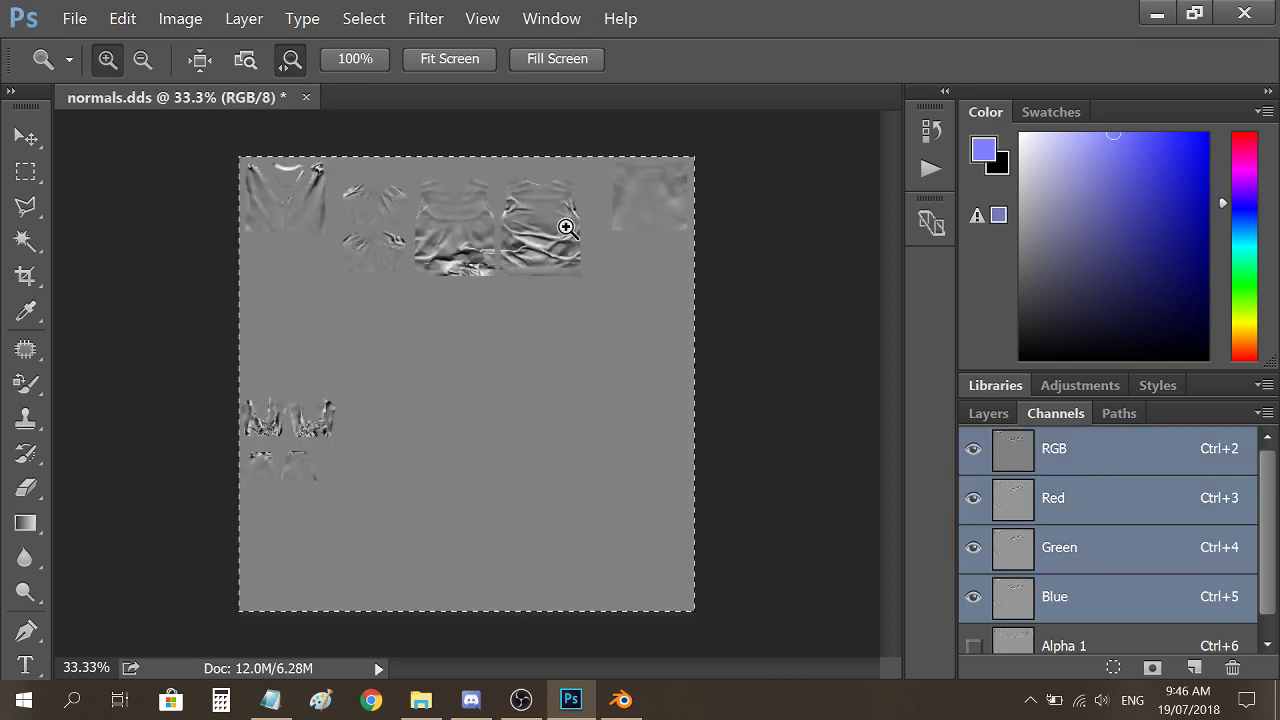
Save the image in D3D/DDS format with alpha channels, replacing normals.dds in the PROJECT 47 Willow folder.
key(ctrl+shift+s)
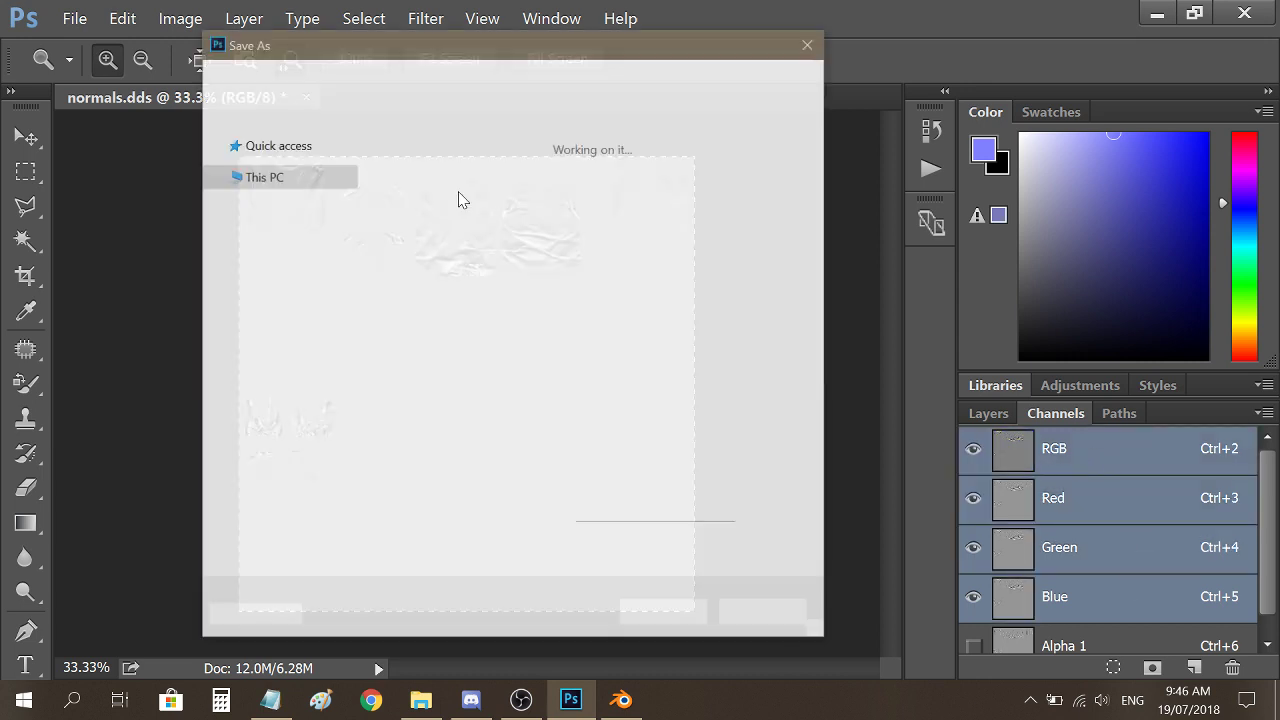
click(664, 614)
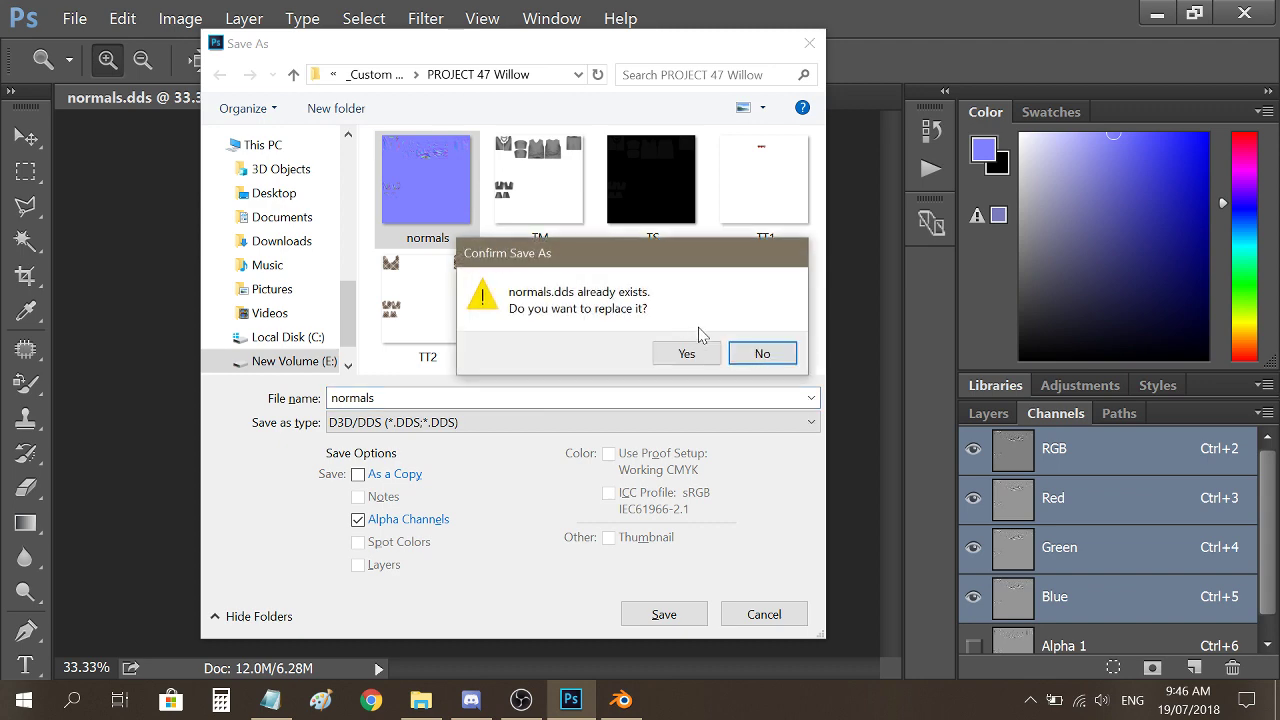
click(762, 350)
click(712, 150)
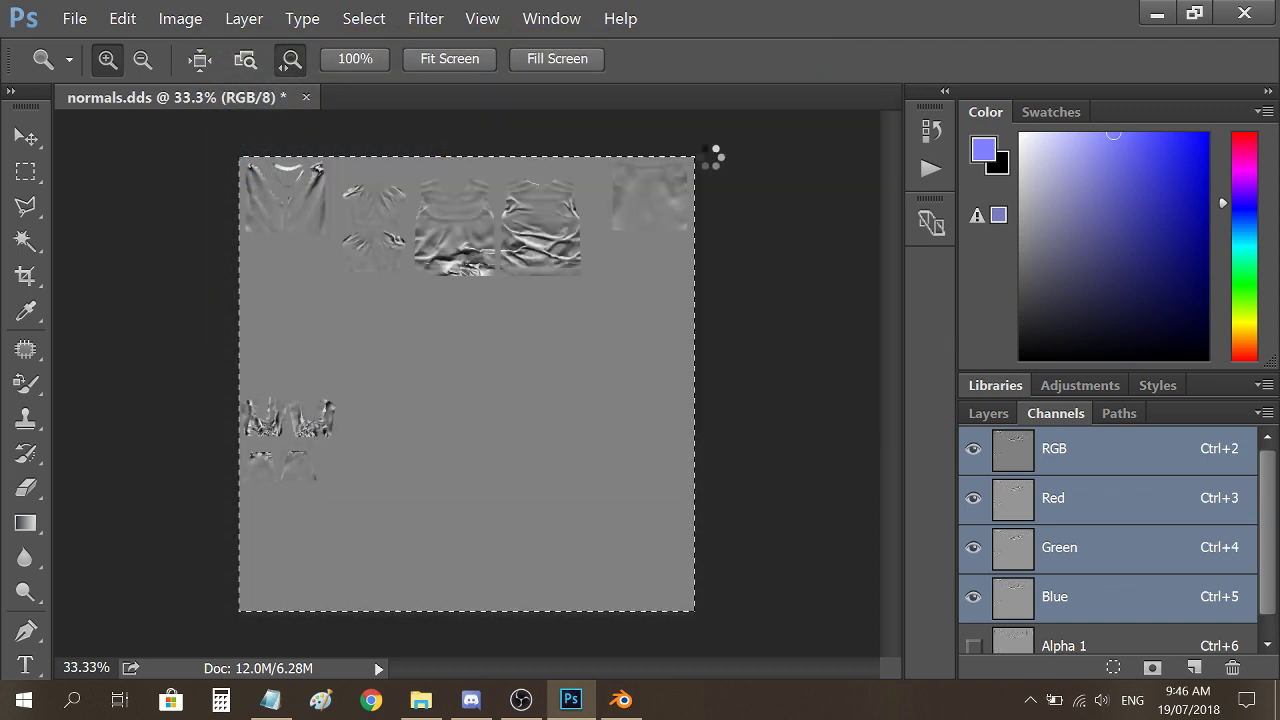
Check normals.dds in the PROJECT 47 Willow folder, and examine the fold details of the grey normal map and its layer.
click(423, 700)
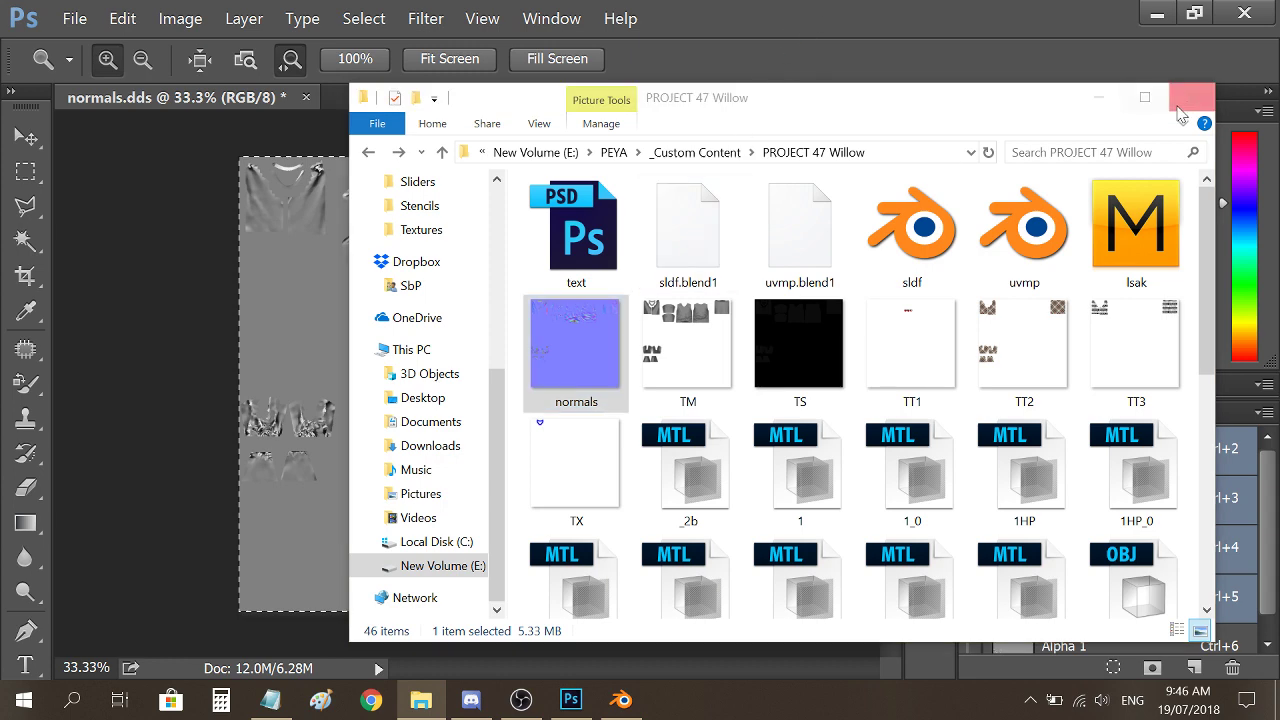
click(1098, 97)
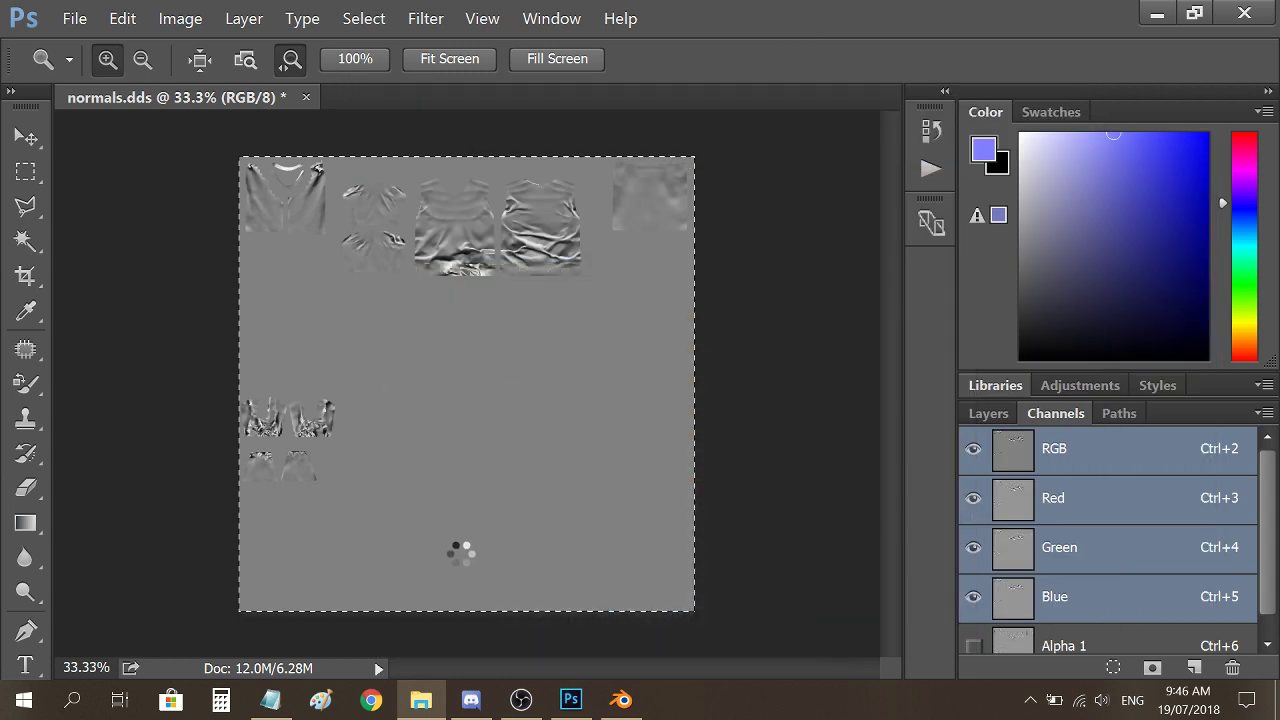
click(432, 702)
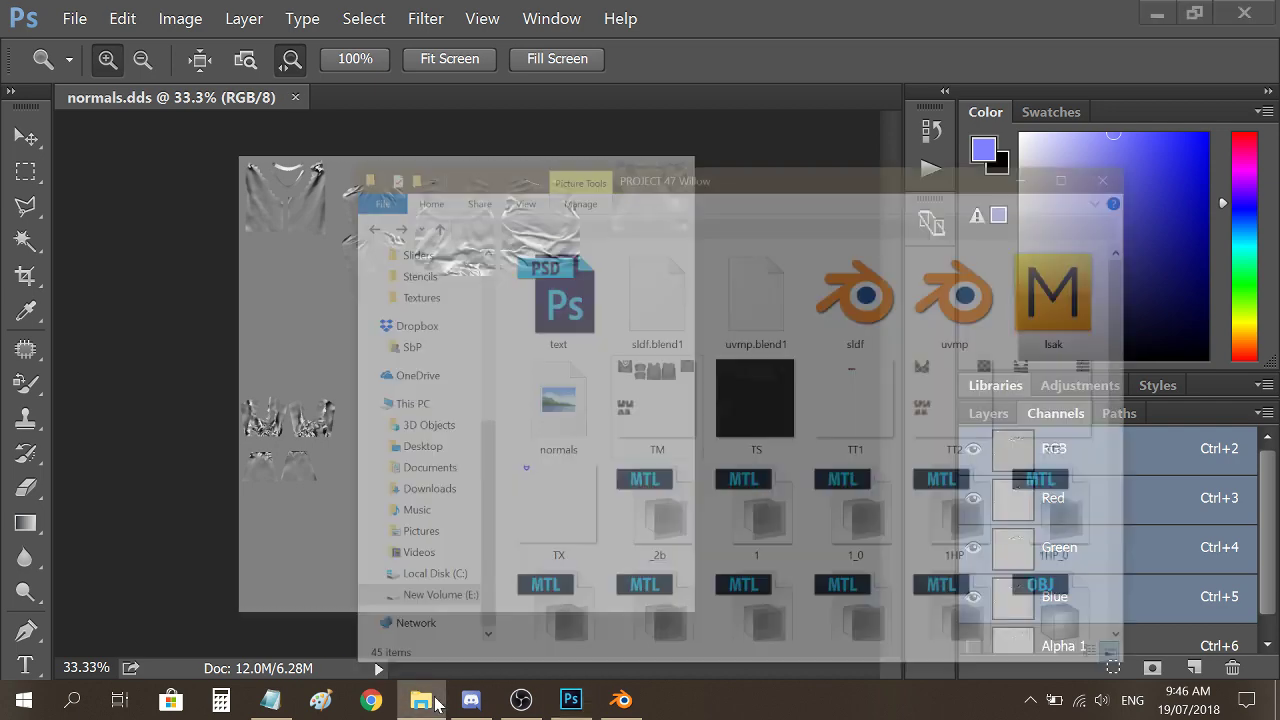
click(421, 702)
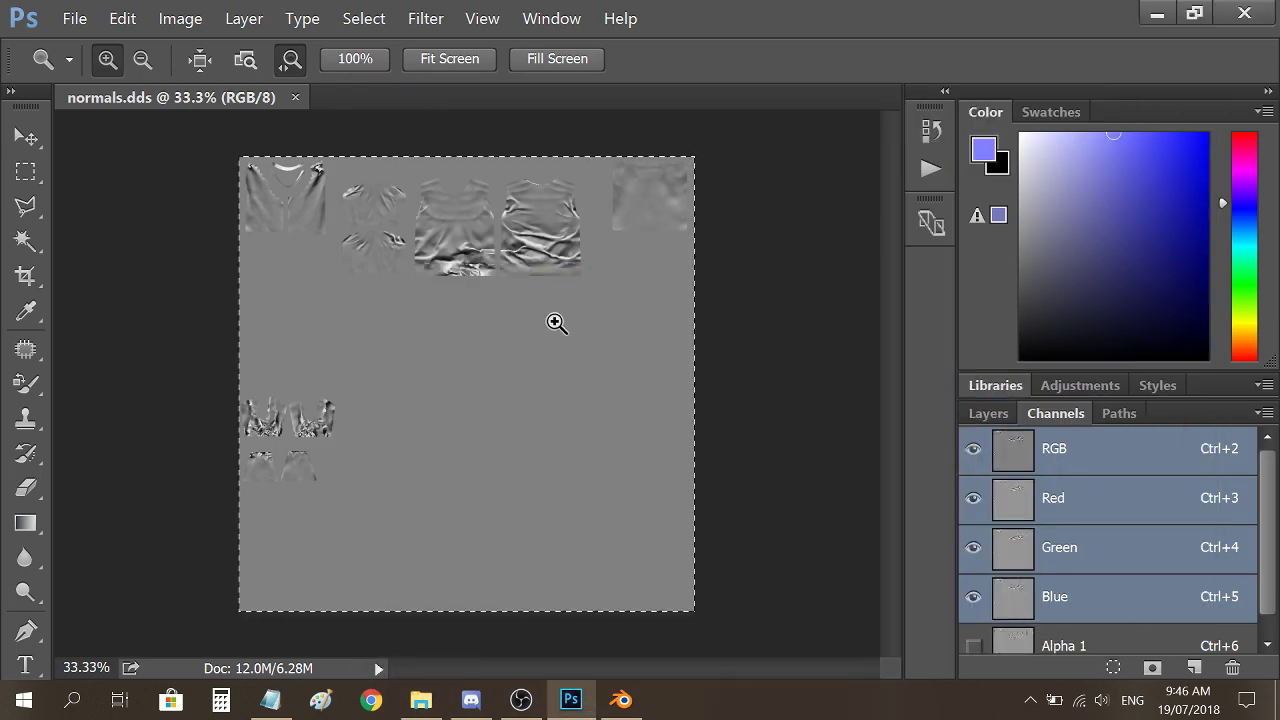
drag(557, 323, 590, 323)
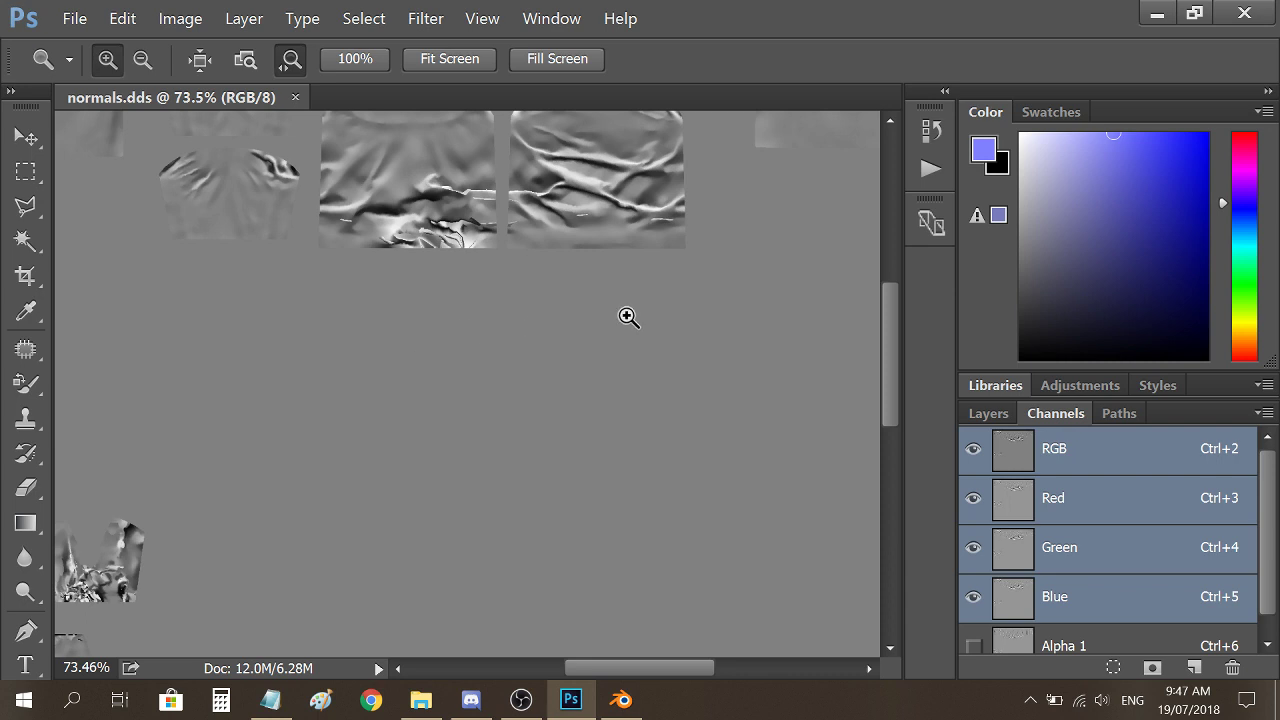
drag(626, 314, 529, 251)
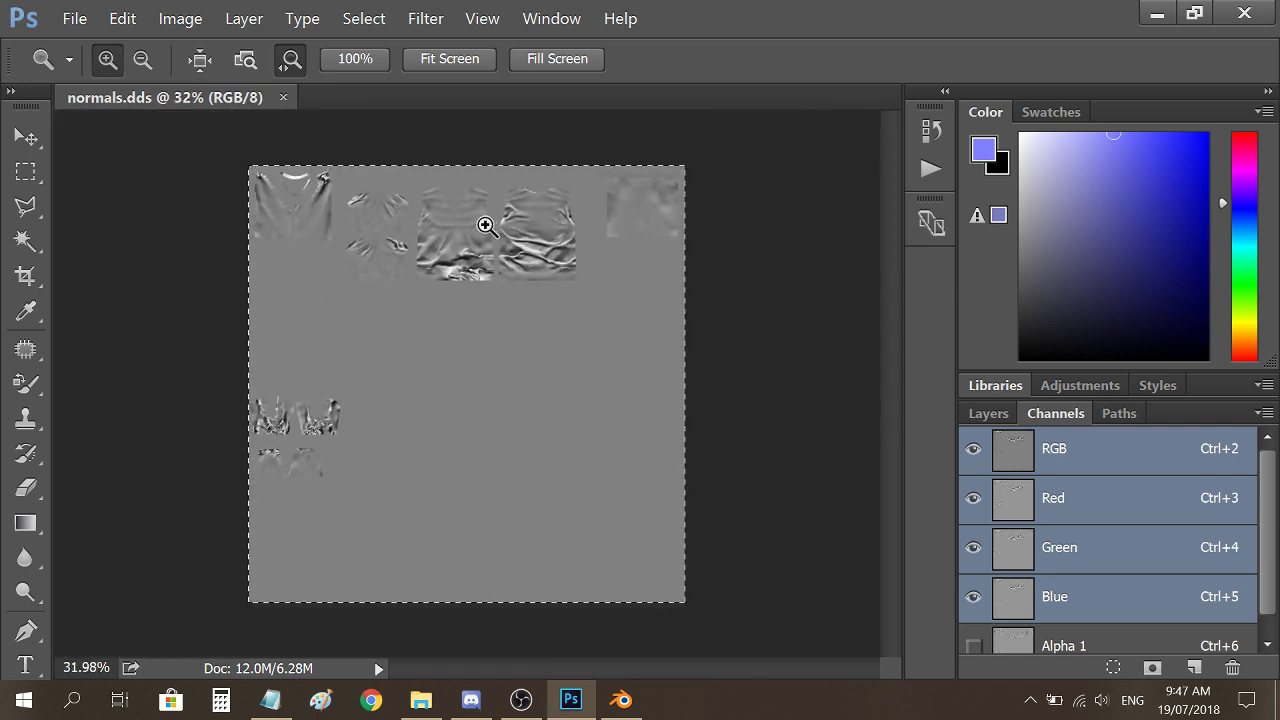
drag(486, 226, 560, 228)
click(988, 413)
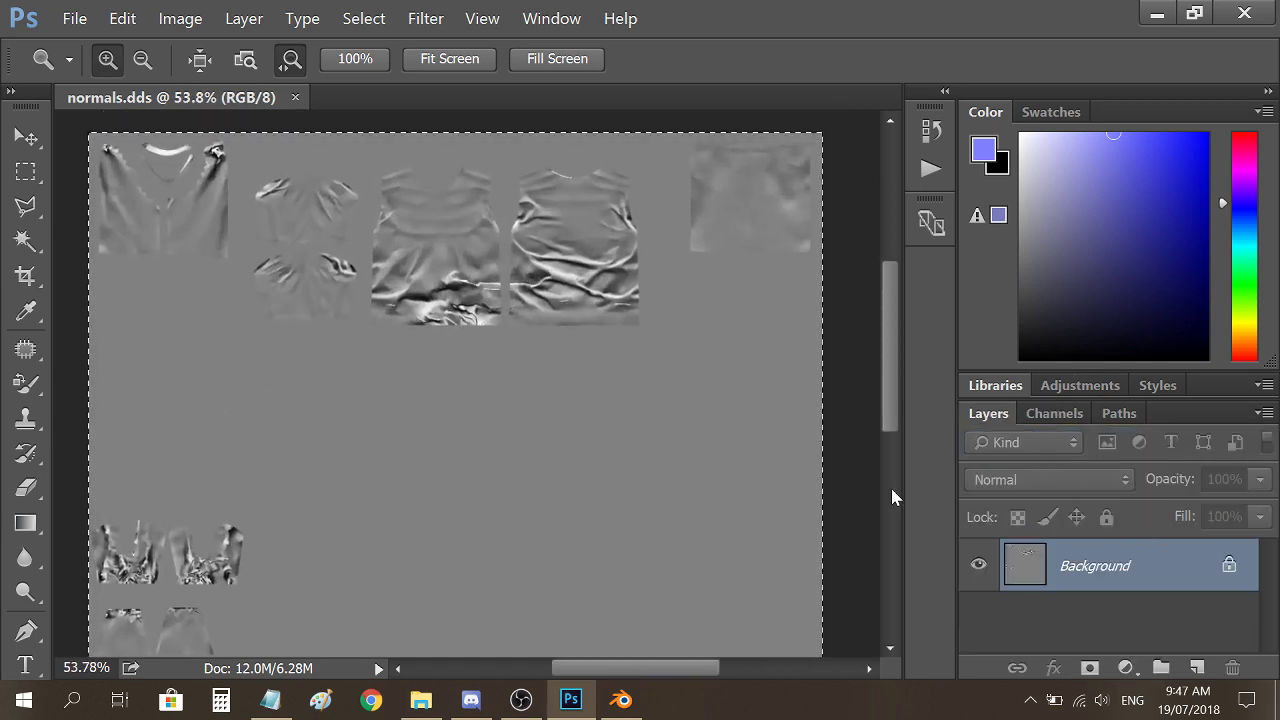